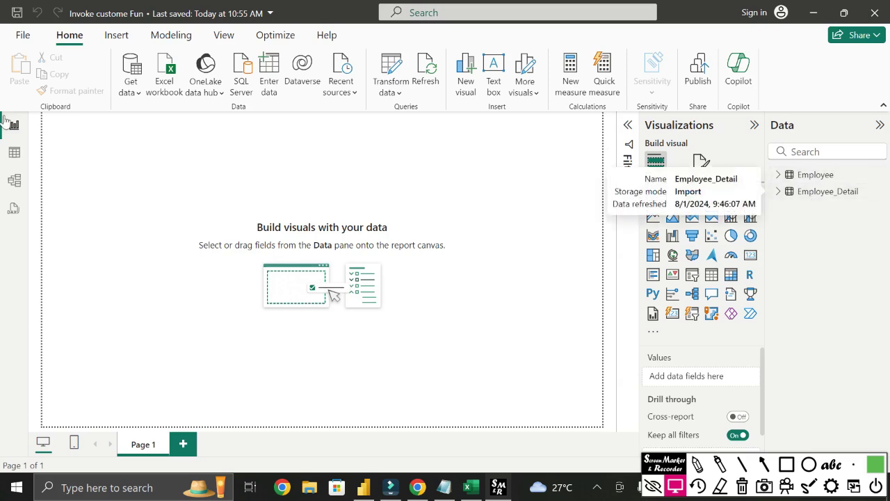
# - Review the columns of the Employee_Detail and Employee tables in the table view, and return to the report view
pyautogui.click(15, 153)
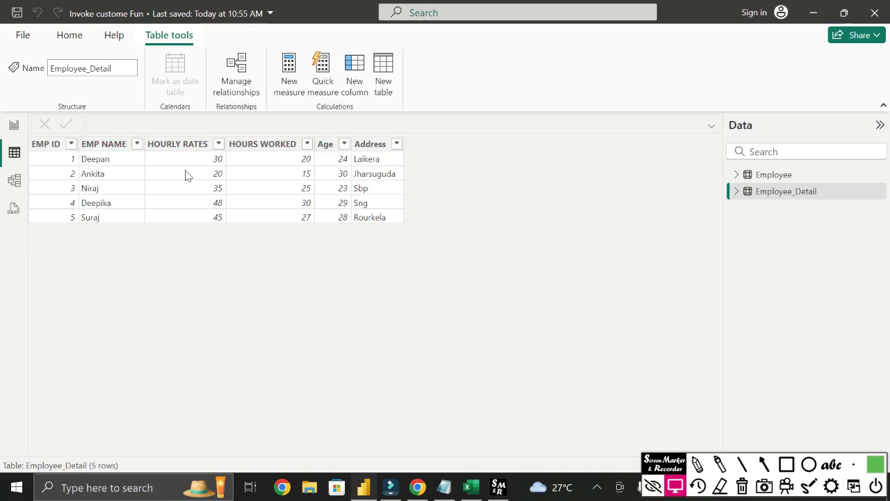
pyautogui.click(783, 173)
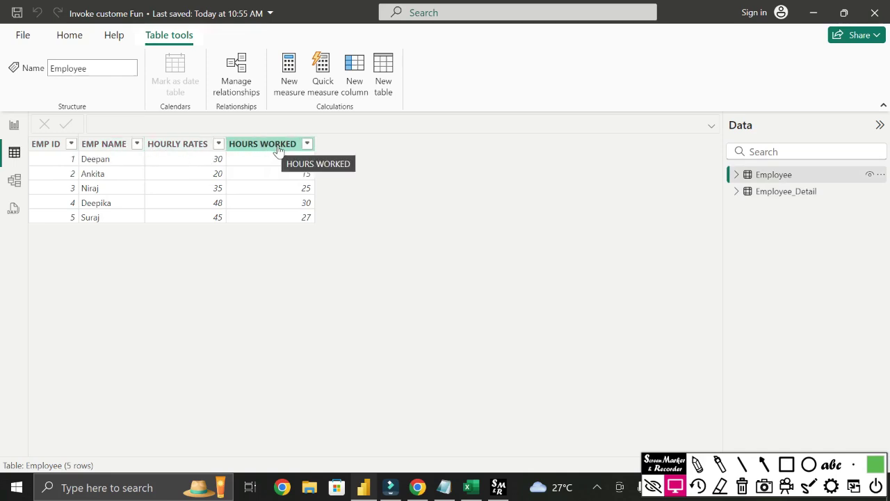
pyautogui.click(14, 124)
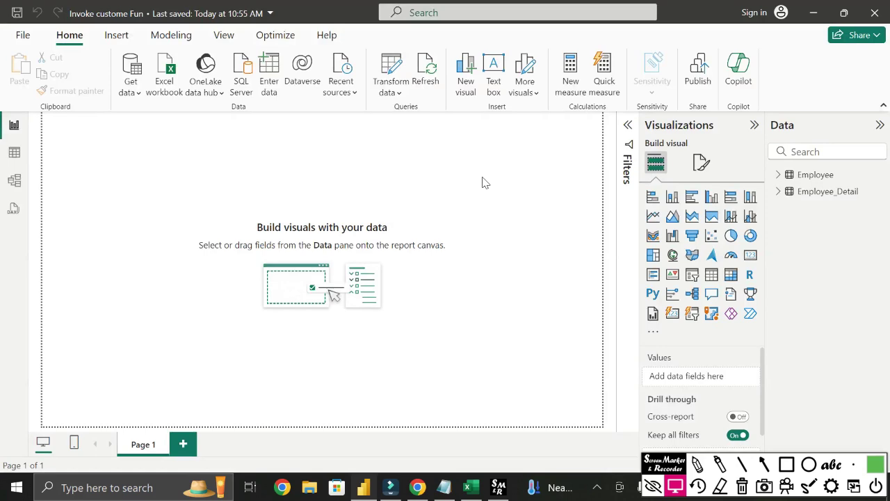
# - Open the Power Query Editor, look through both queries, and show the add-column commands for the Employee query
pyautogui.click(392, 69)
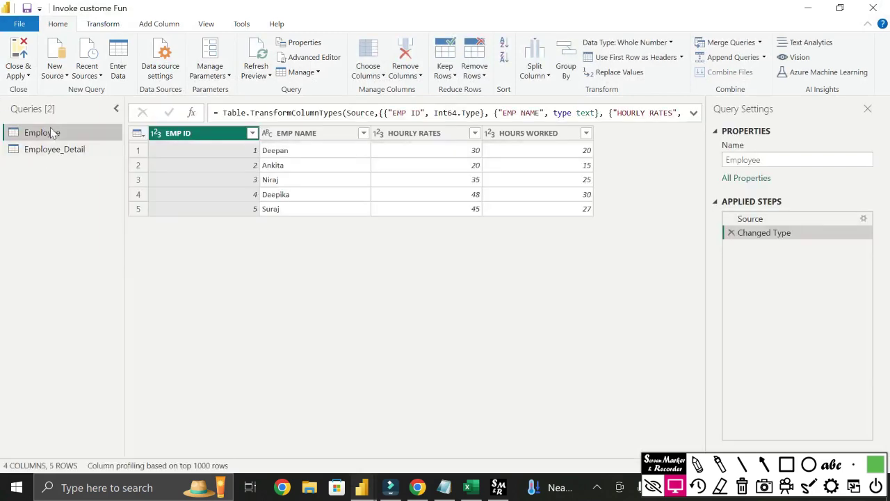
pyautogui.click(57, 149)
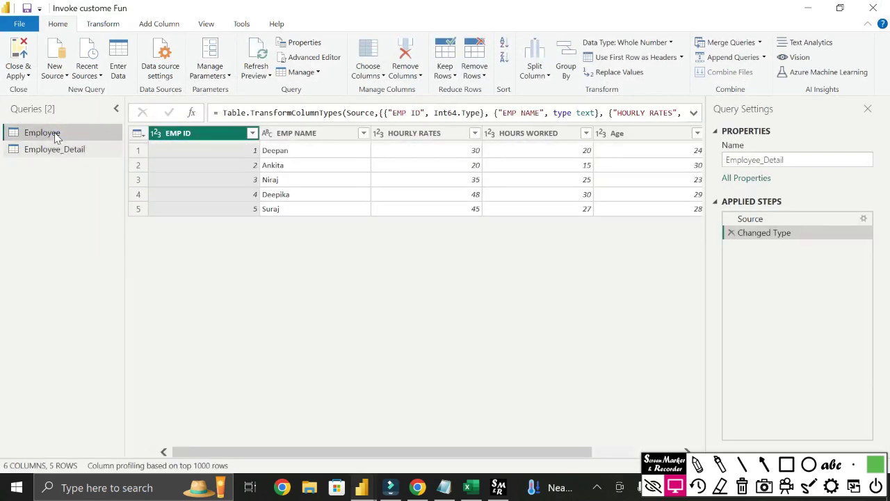
pyautogui.click(56, 135)
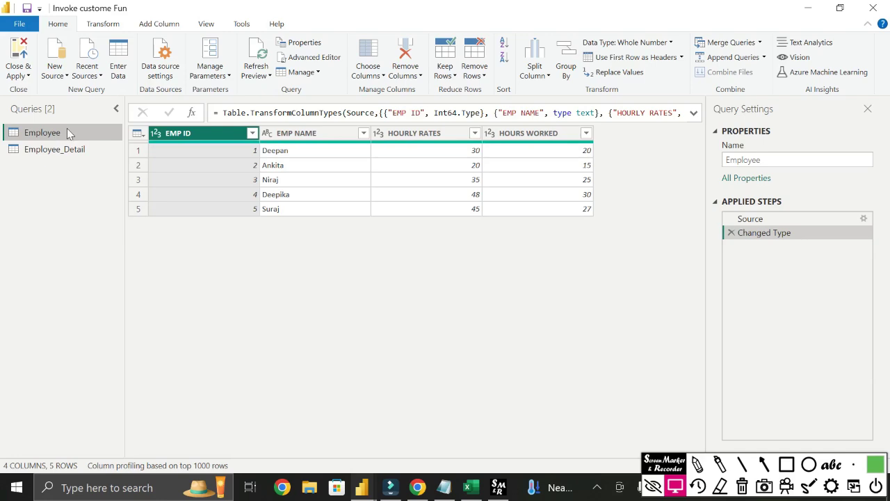
pyautogui.click(158, 24)
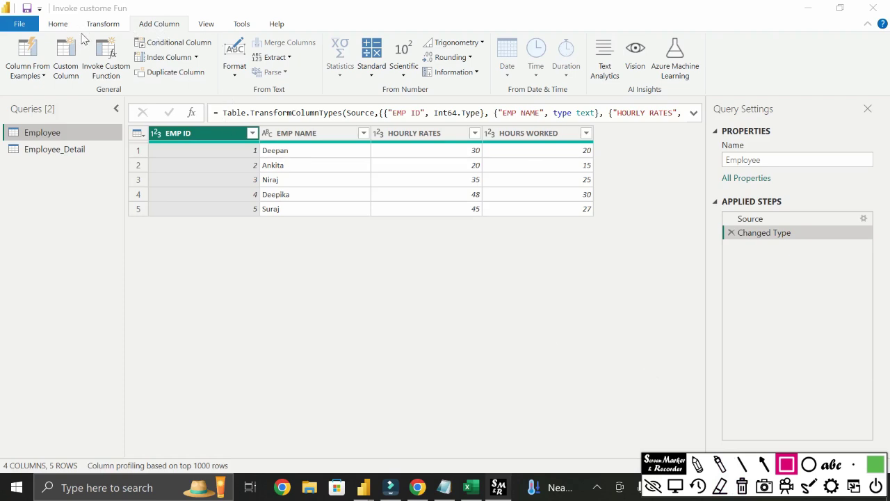
pyautogui.moveTo(81, 32)
pyautogui.mouseDown()
pyautogui.moveTo(84, 56)
pyautogui.moveTo(115, 98)
pyautogui.moveTo(133, 96)
pyautogui.mouseUp()
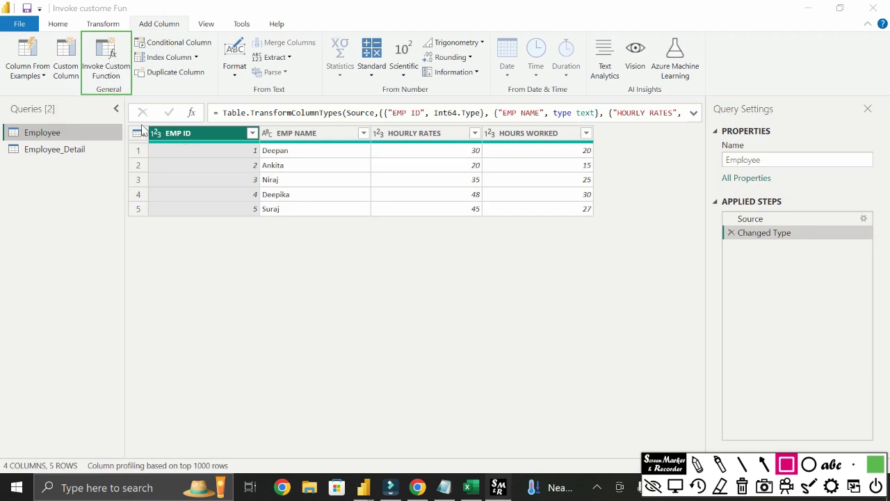
pyautogui.moveTo(147, 124)
pyautogui.mouseDown()
pyautogui.moveTo(149, 187)
pyautogui.moveTo(370, 234)
pyautogui.moveTo(591, 209)
pyautogui.moveTo(603, 216)
pyautogui.mouseUp()
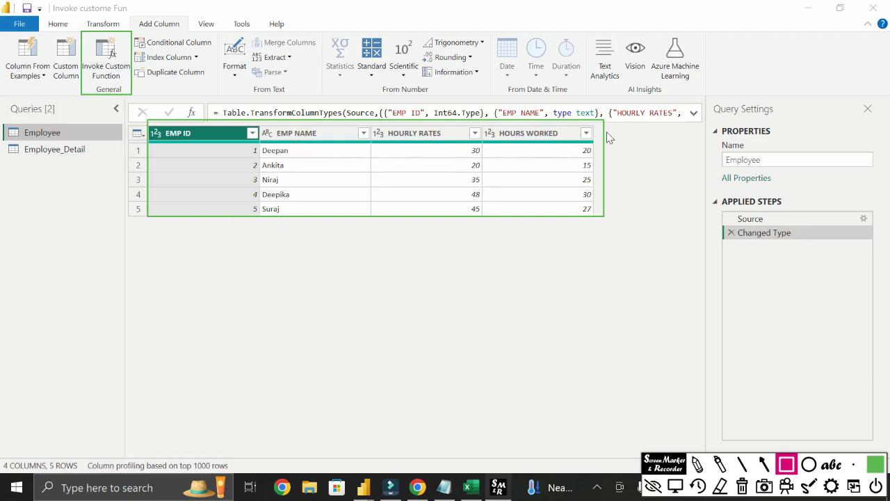
pyautogui.moveTo(611, 122)
pyautogui.mouseDown()
pyautogui.moveTo(640, 218)
pyautogui.moveTo(654, 217)
pyautogui.mouseUp()
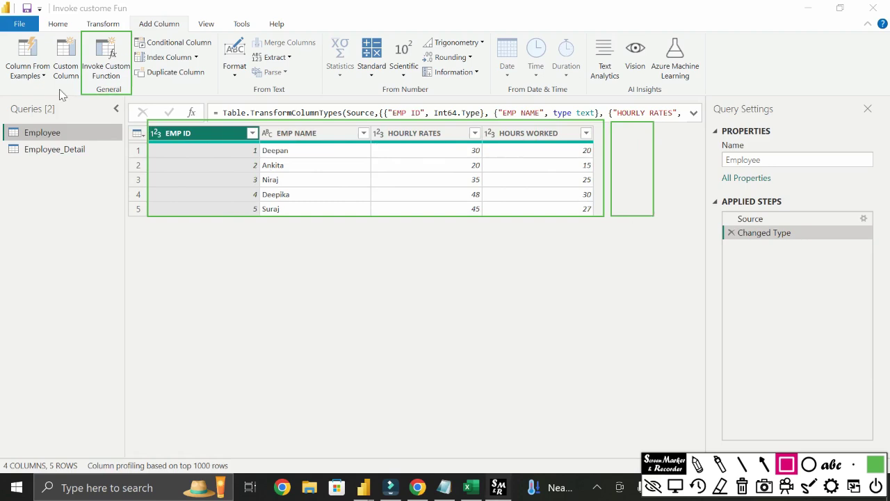
pyautogui.click(759, 463)
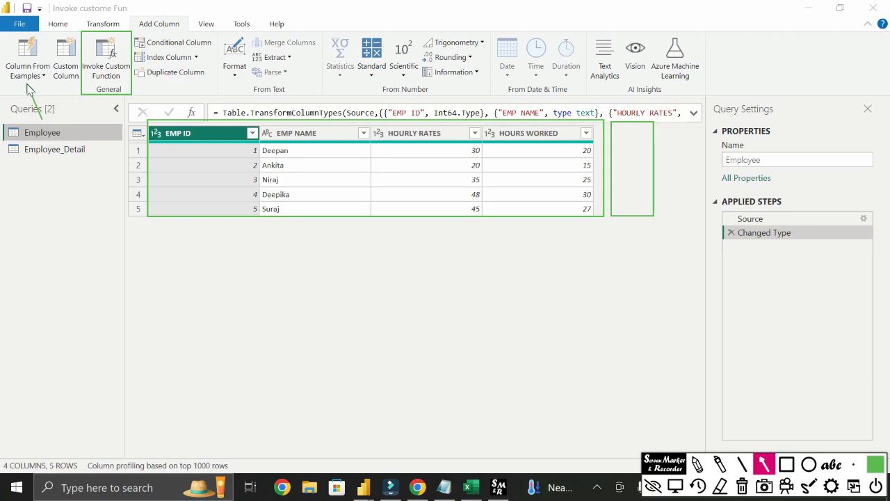
pyautogui.moveTo(77, 108); pyautogui.dragTo(67, 86)
pyautogui.moveTo(104, 115); pyautogui.dragTo(106, 87)
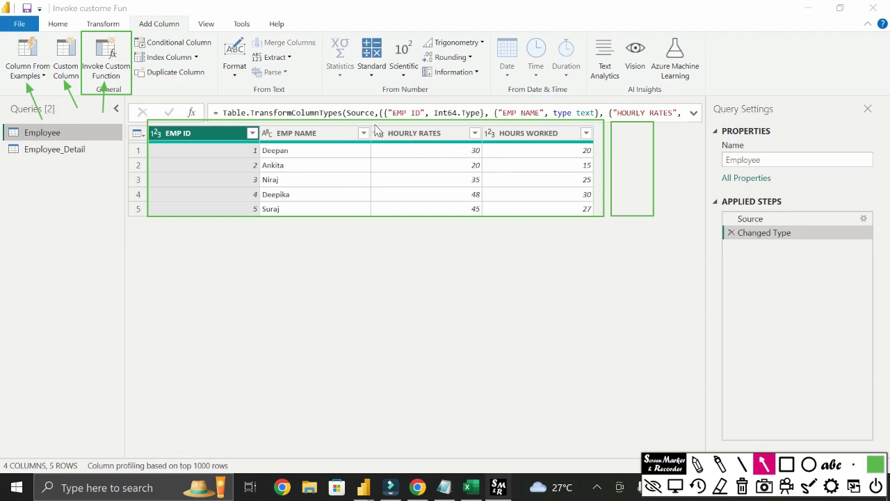
pyautogui.moveTo(374, 126); pyautogui.dragTo(419, 132)
pyautogui.moveTo(513, 141); pyautogui.dragTo(525, 138)
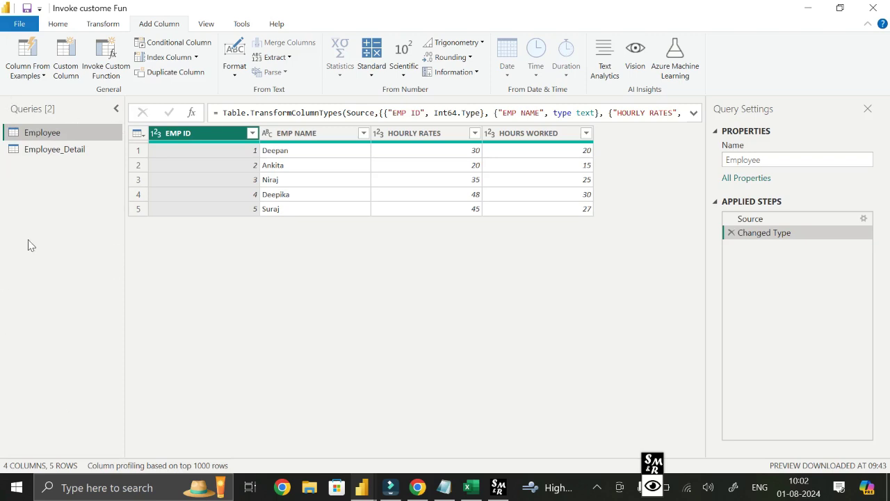
pyautogui.rightClick(48, 184)
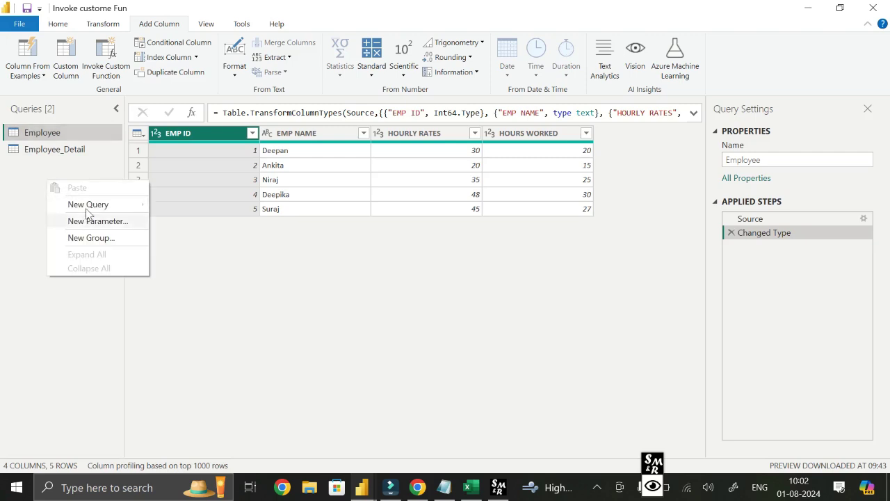
pyautogui.moveTo(88, 208)
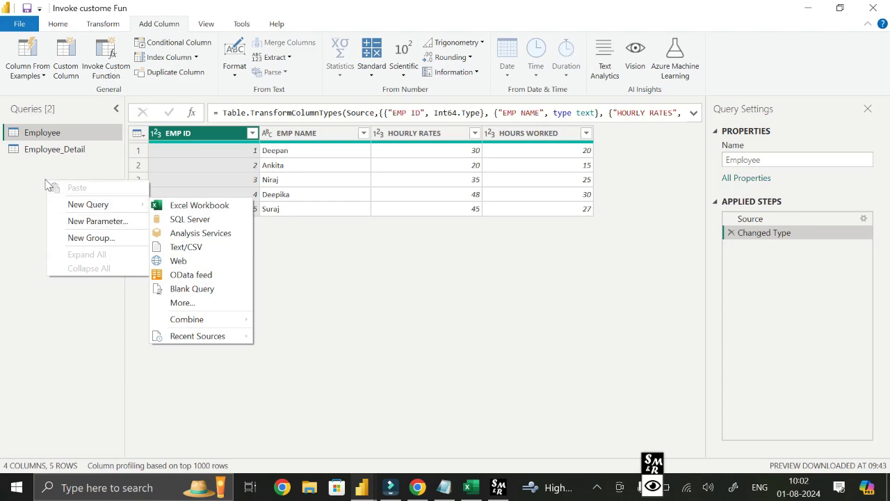
pyautogui.click(13, 194)
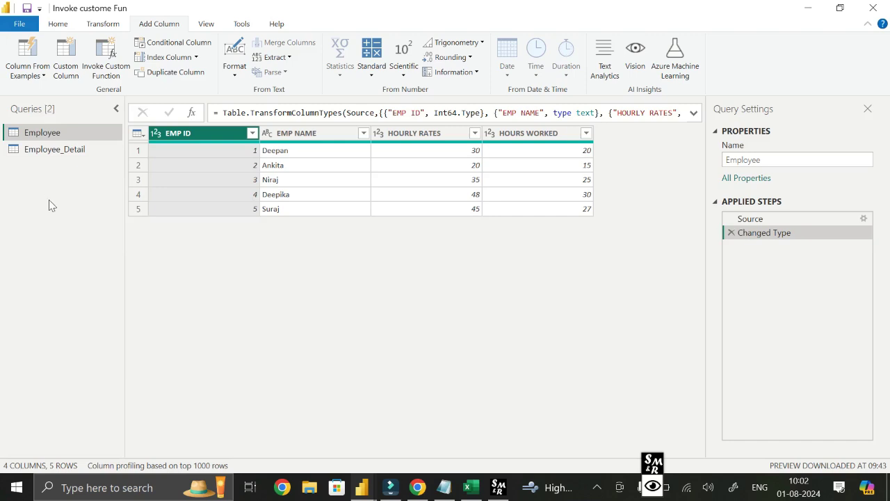
# - Create a new blank query and enter an empty pair of parentheses, = (), as its formula
pyautogui.rightClick(47, 198)
pyautogui.moveTo(86, 226)
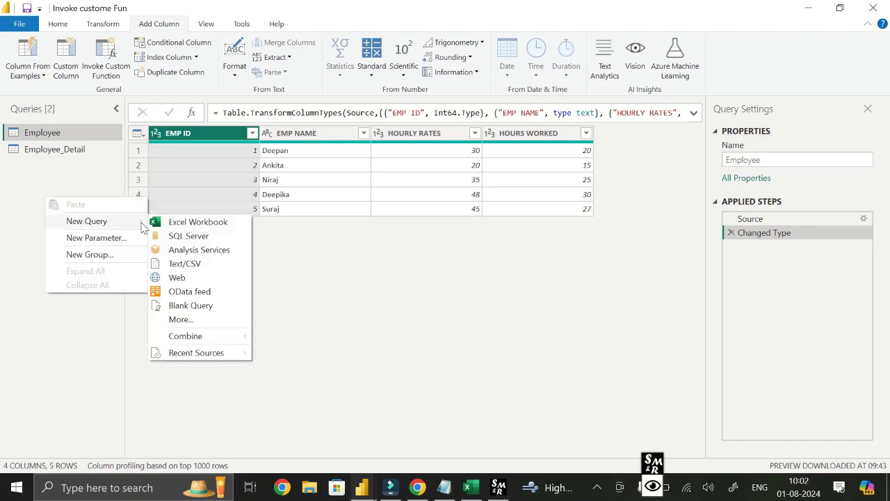
pyautogui.click(186, 307)
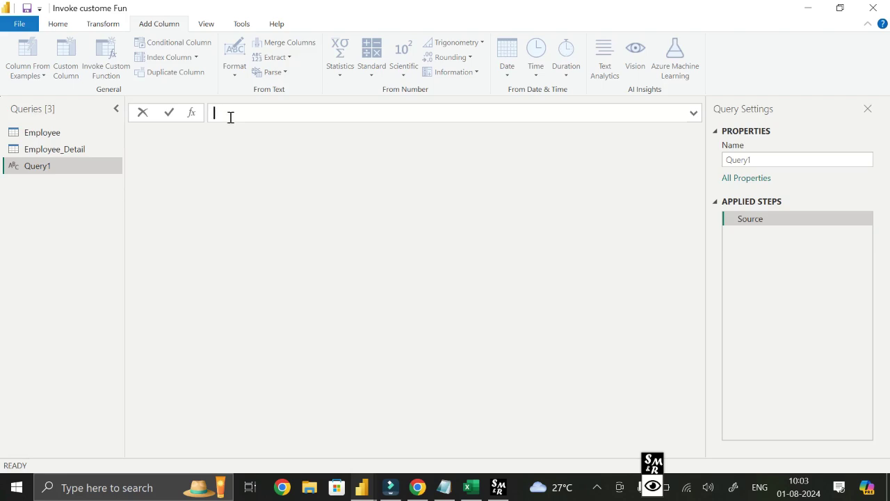
pyautogui.write('=')
pyautogui.write(' (')
pyautogui.write('(')
pyautogui.press('Return')
# - Check the columns of the Employee_Detail and Employee queries and the column names noted in Notepad
pyautogui.click(68, 150)
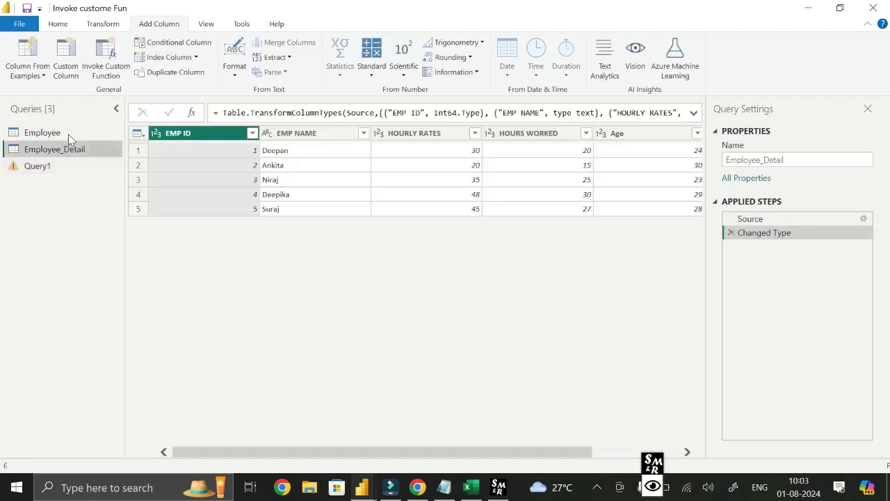
pyautogui.click(69, 133)
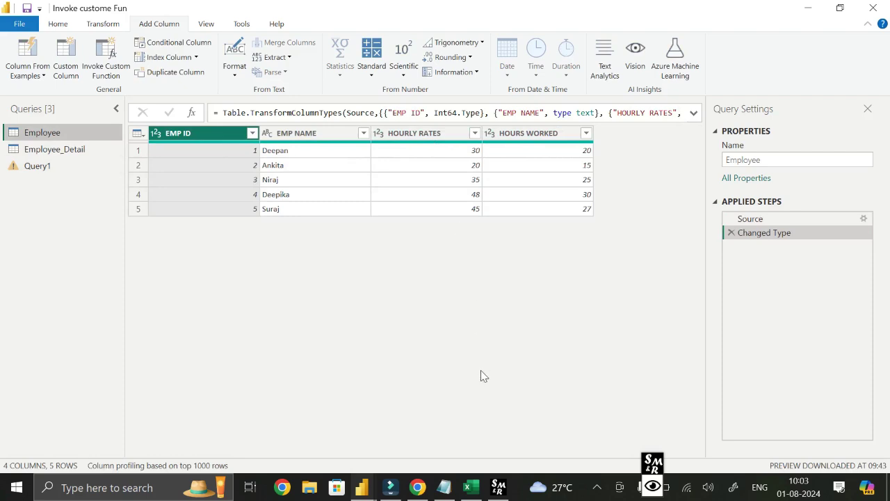
pyautogui.hotkey('alt', 'Tab')
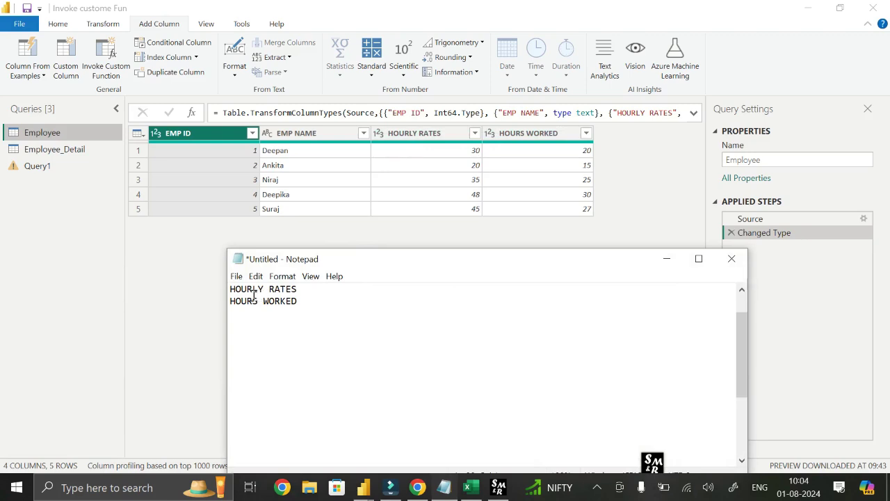
pyautogui.hotkey('alt', 'Tab')
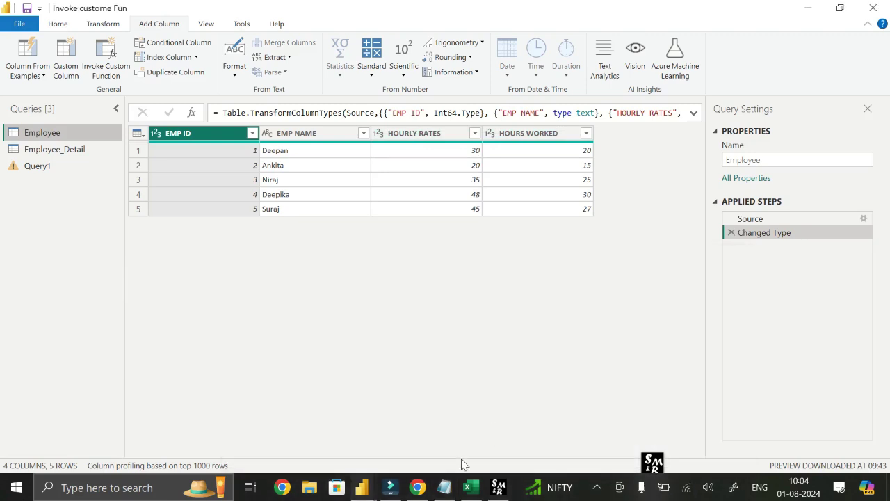
pyautogui.click(444, 487)
pyautogui.click(443, 487)
# - Copy HOURLY RATES from Notepad into the parentheses of Query1's formula and follow it with the keyword as
pyautogui.click(52, 165)
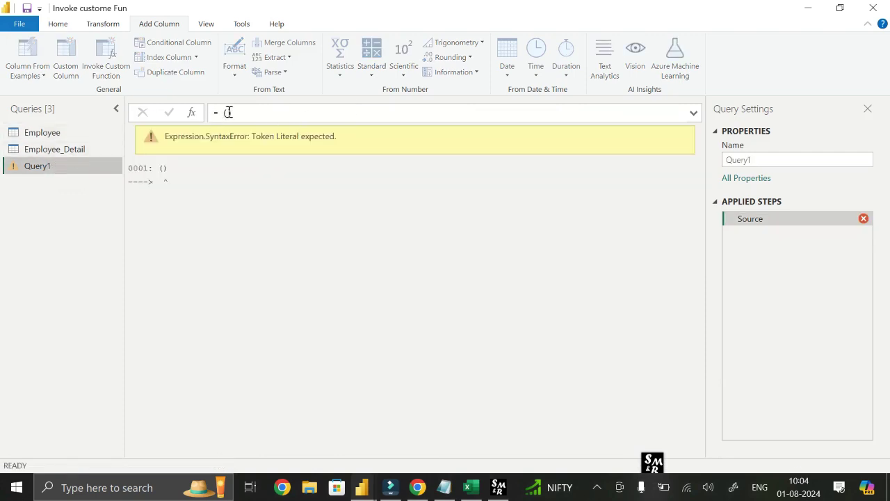
pyautogui.click(228, 112)
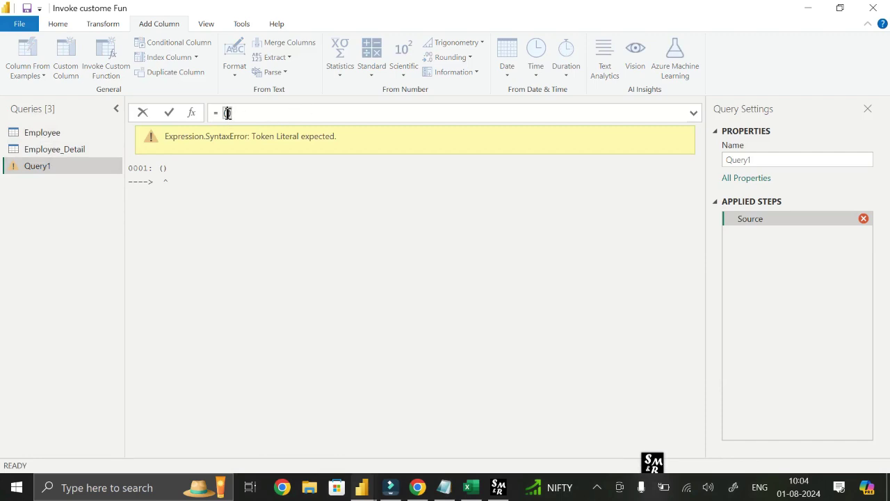
pyautogui.click(444, 487)
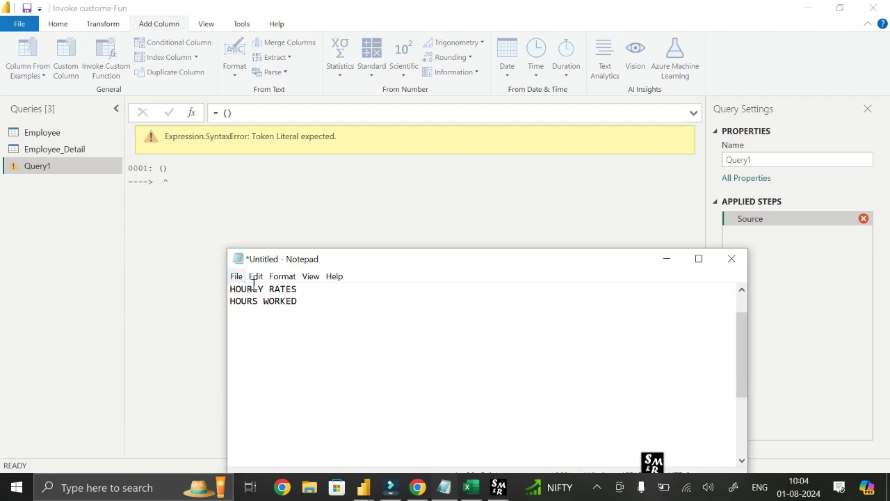
pyautogui.moveTo(315, 292); pyautogui.dragTo(230, 292)
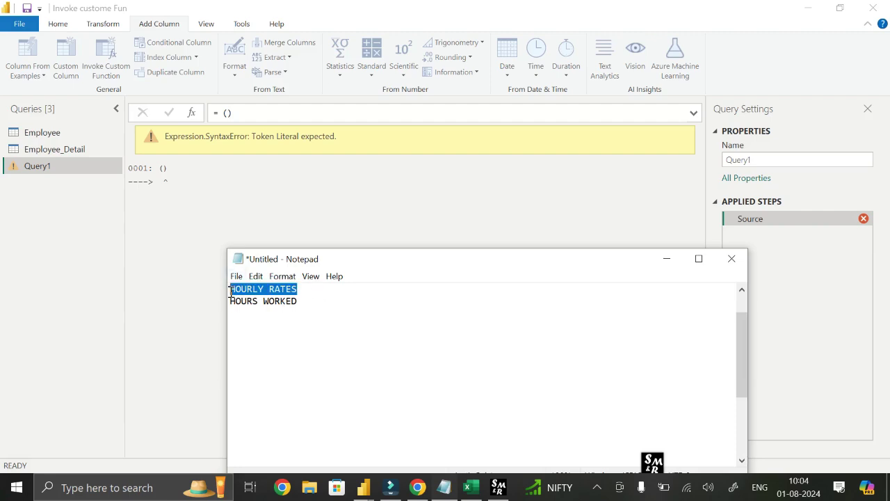
pyautogui.hotkey('ctrl', 'c')
pyautogui.click(227, 112)
pyautogui.hotkey('ctrl', 'v')
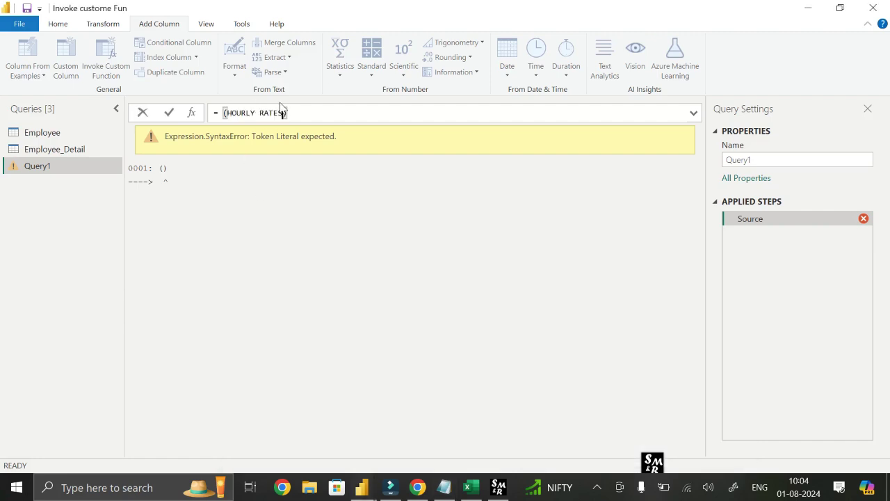
pyautogui.write('as')
# - Complete the first parameter as HOURLY RATES as number, add a comma after it, and expand the formula bar
pyautogui.click(443, 487)
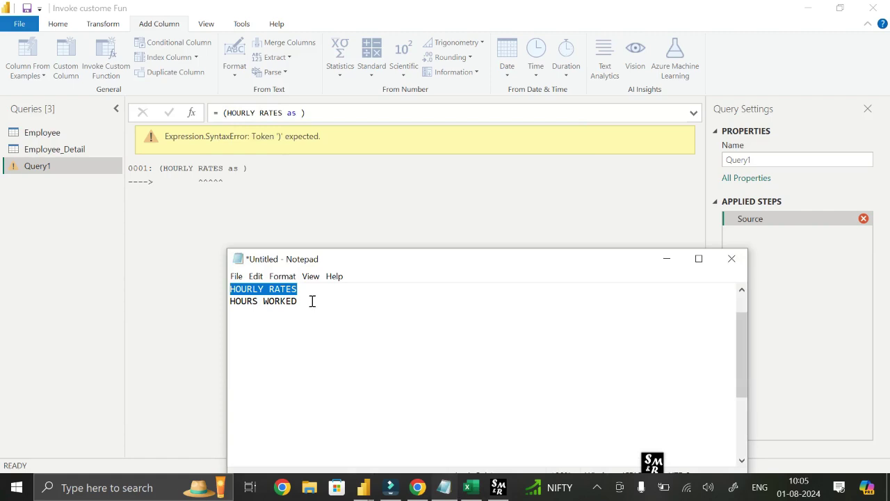
pyautogui.click(300, 113)
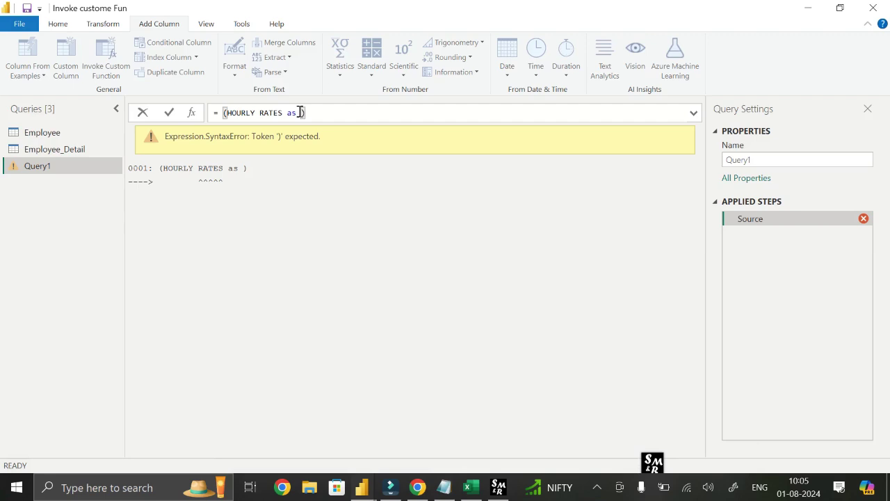
pyautogui.write('number')
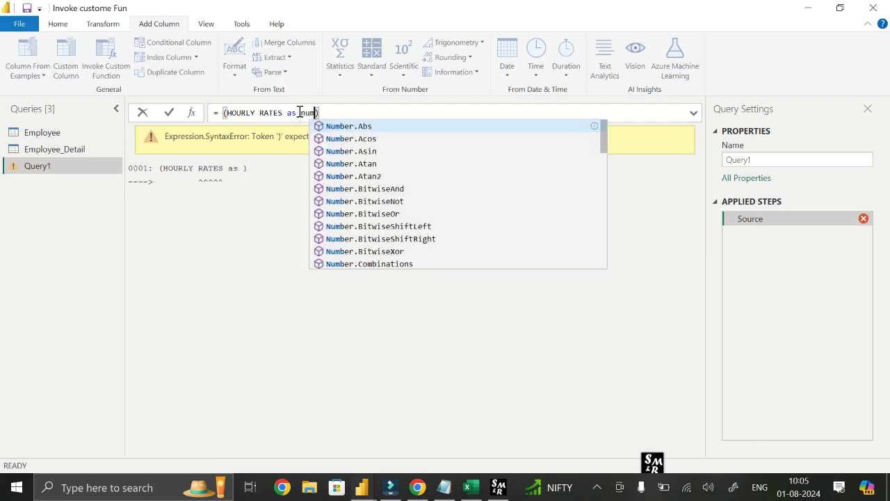
pyautogui.write(',')
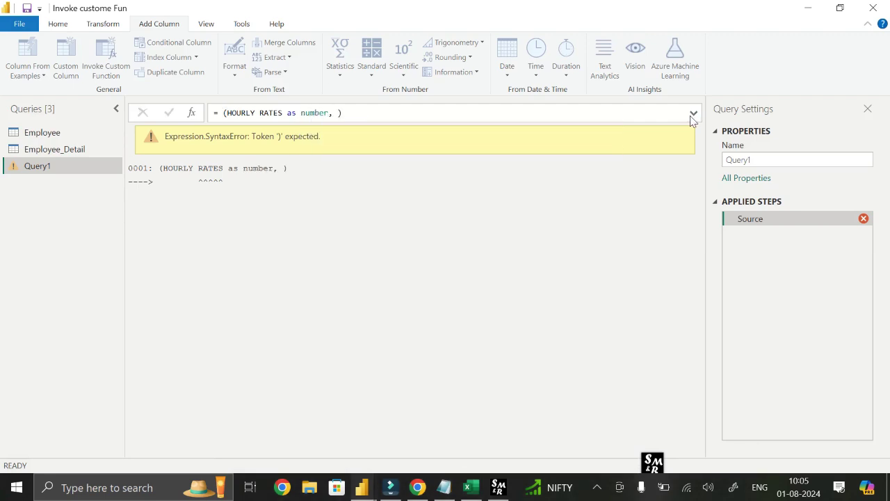
pyautogui.click(693, 113)
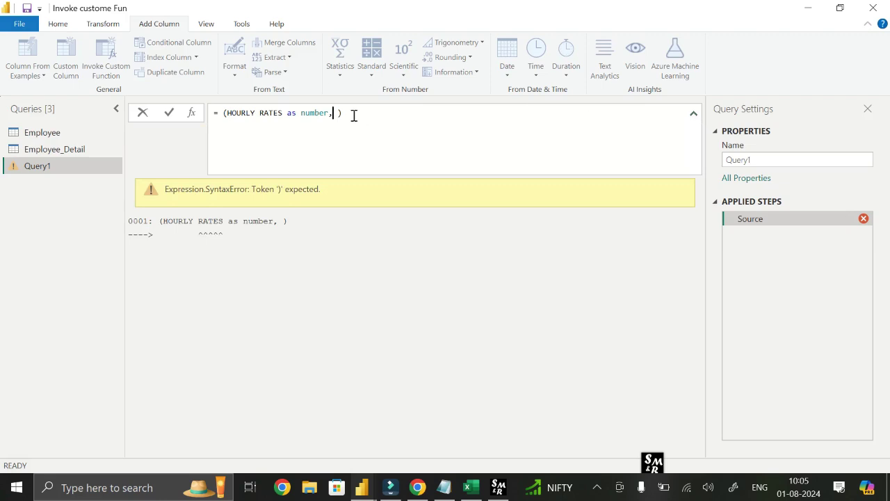
# - Copy HOURS WORKED from Notepad and paste it after the comma in Query1's formula as the second parameter
pyautogui.click(443, 486)
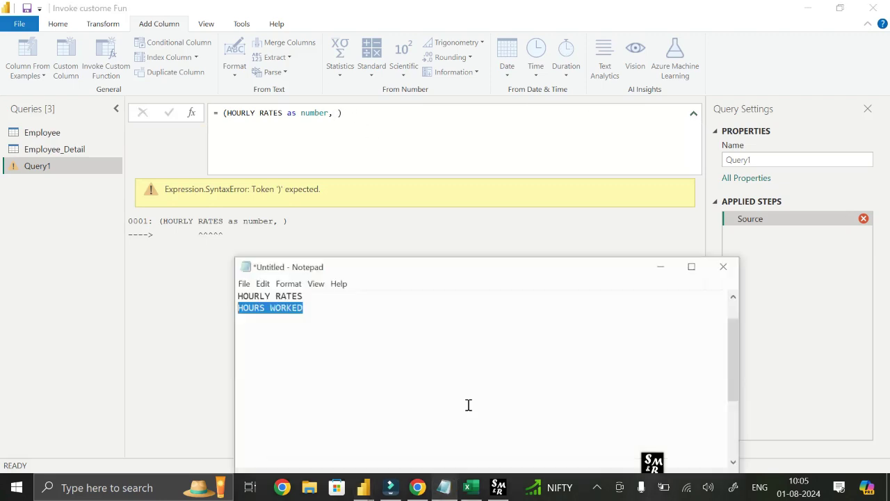
pyautogui.click(329, 328)
pyautogui.moveTo(297, 301); pyautogui.dragTo(229, 302)
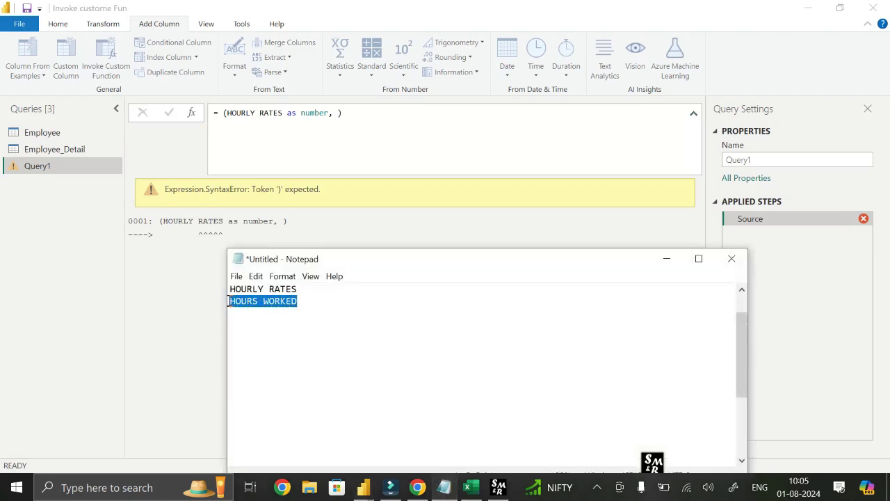
pyautogui.click(666, 259)
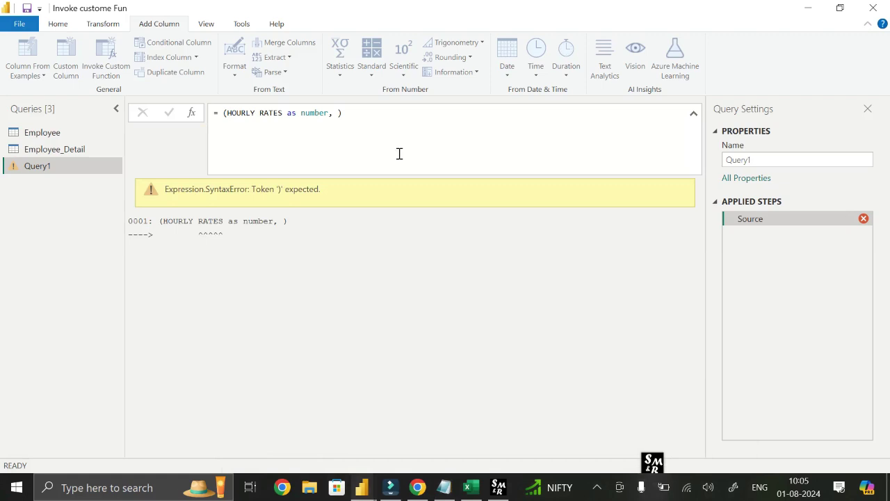
pyautogui.click(339, 114)
pyautogui.hotkey('ctrl', 'v')
pyautogui.hotkey('shift', 'Return')
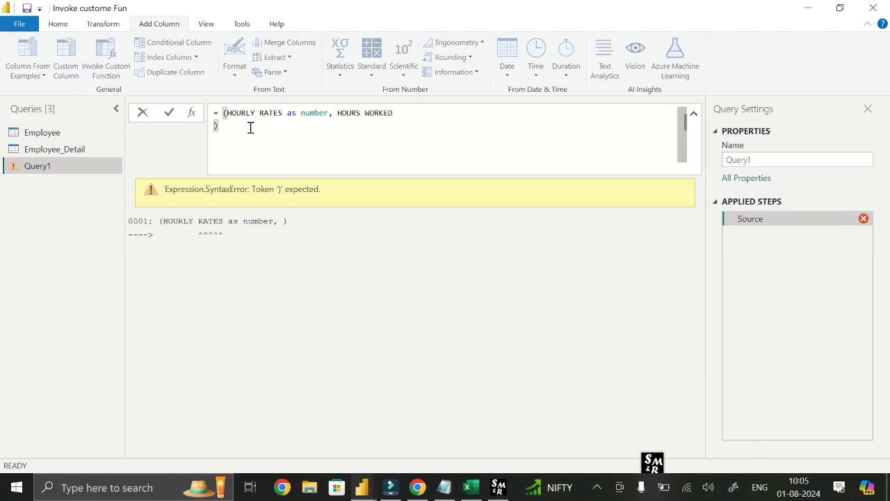
pyautogui.press('BackSpace')
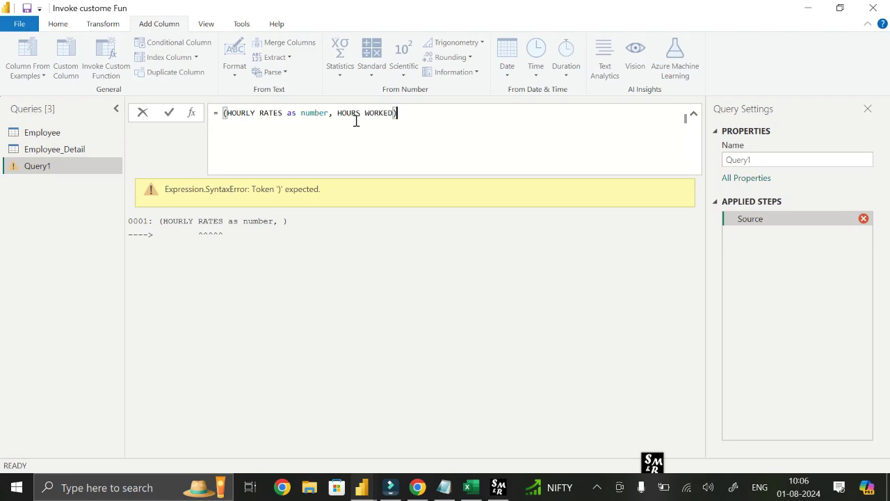
# - Complete the second parameter as HOURS WORKED as number and add => after the closing parenthesis
pyautogui.press('Left')
pyautogui.write('as n')
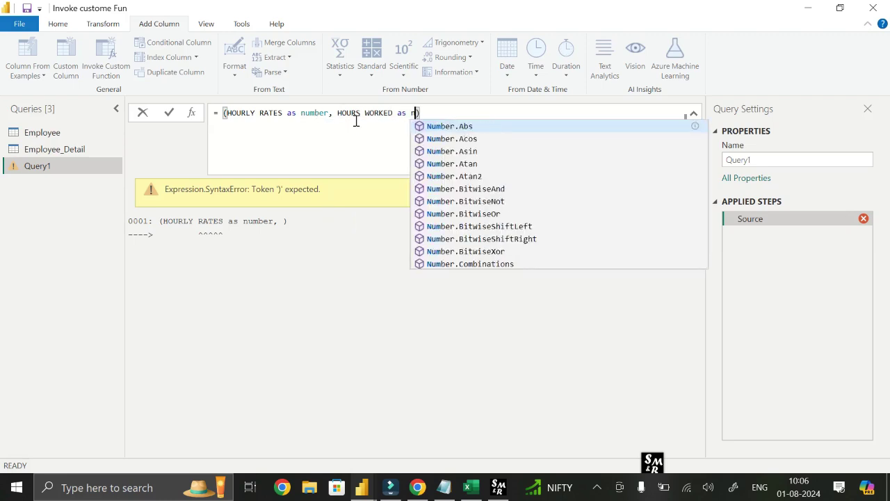
pyautogui.write('umber')
pyautogui.click(466, 110)
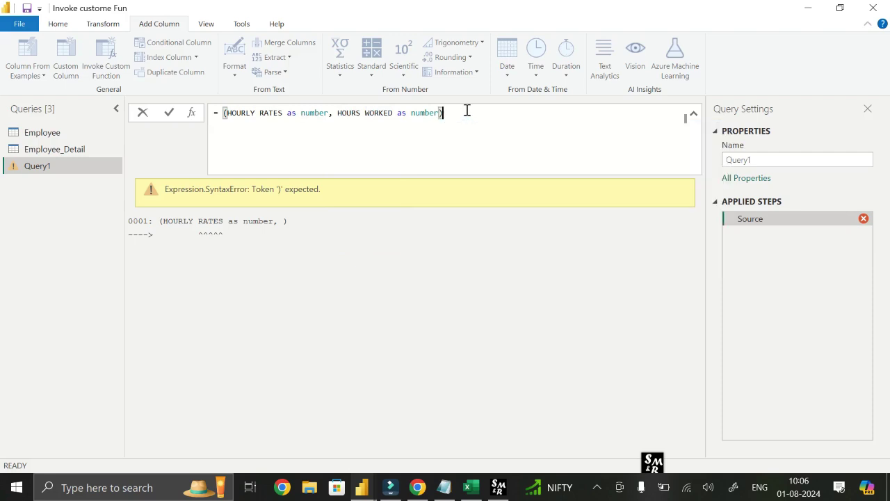
pyautogui.write('=>')
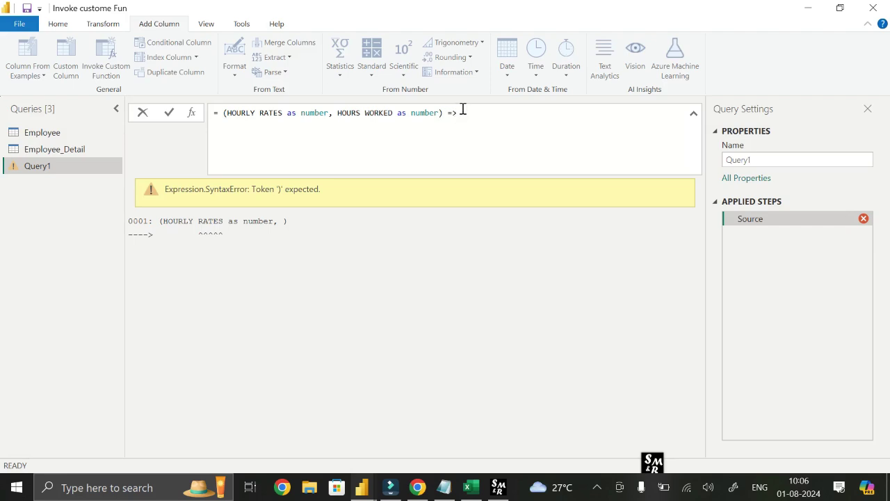
pyautogui.doubleClick(216, 113)
pyautogui.moveTo(283, 113); pyautogui.dragTo(226, 112)
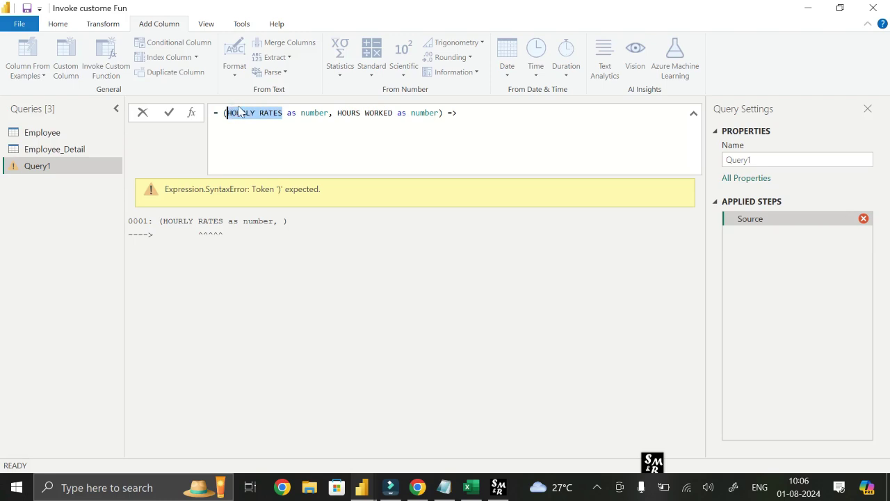
pyautogui.moveTo(291, 113); pyautogui.dragTo(383, 114)
pyautogui.click(301, 113)
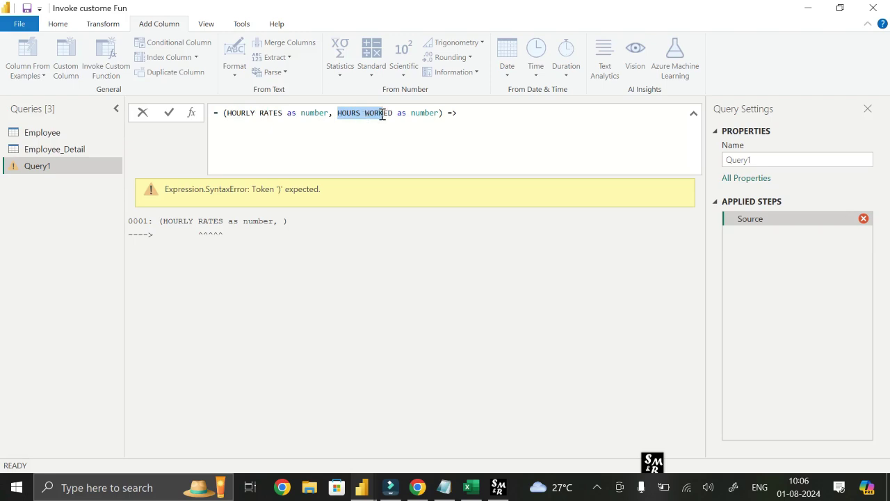
pyautogui.click(405, 113)
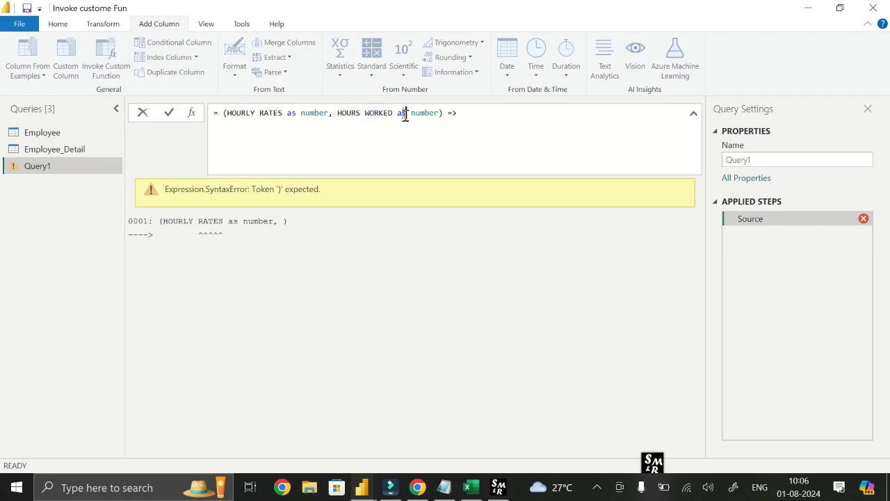
pyautogui.moveTo(409, 113); pyautogui.dragTo(440, 114)
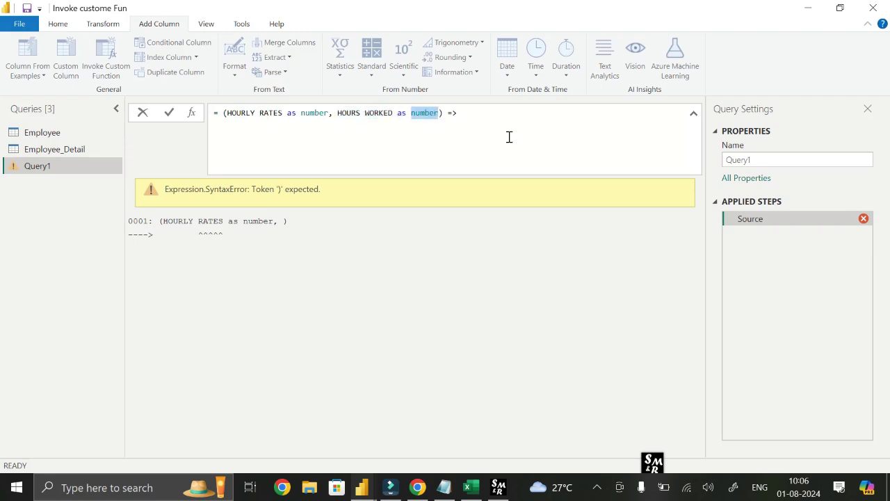
# - Start the function body after => with parentheses containing a copy of HOURLY RATES followed by a * operator
pyautogui.click(469, 113)
pyautogui.write('(')
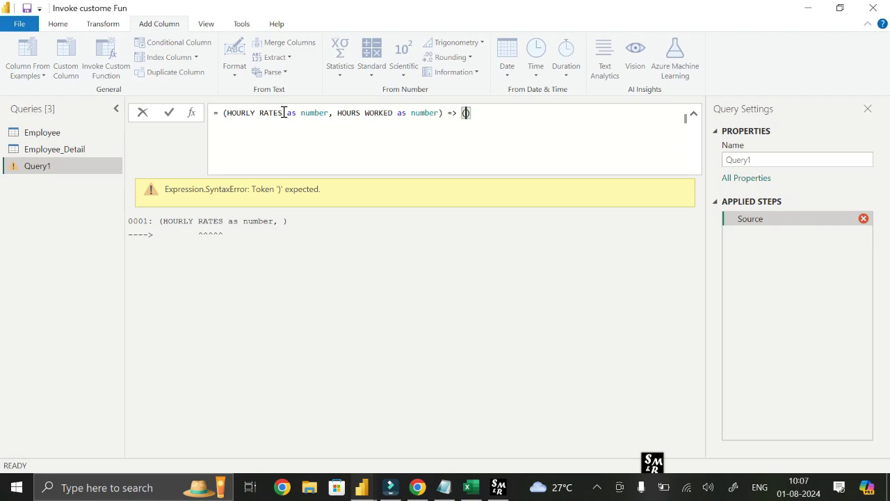
pyautogui.moveTo(283, 113); pyautogui.dragTo(228, 115)
pyautogui.hotkey('ctrl', 'c')
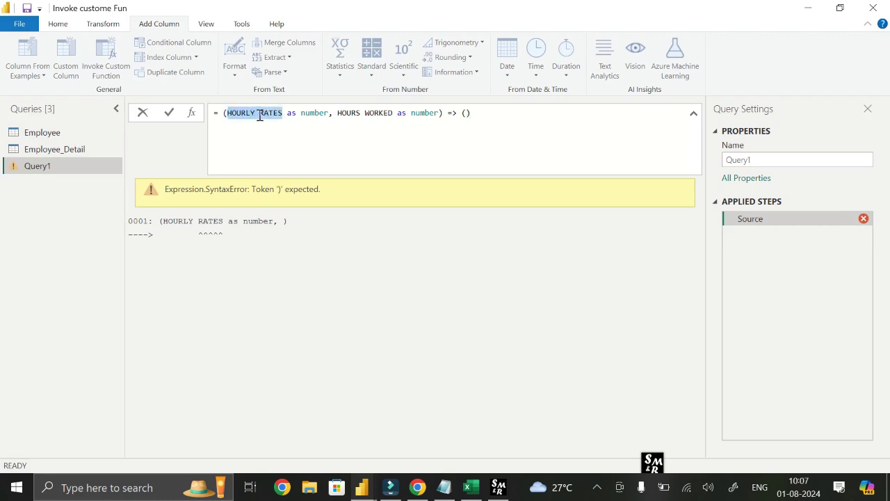
pyautogui.click(467, 114)
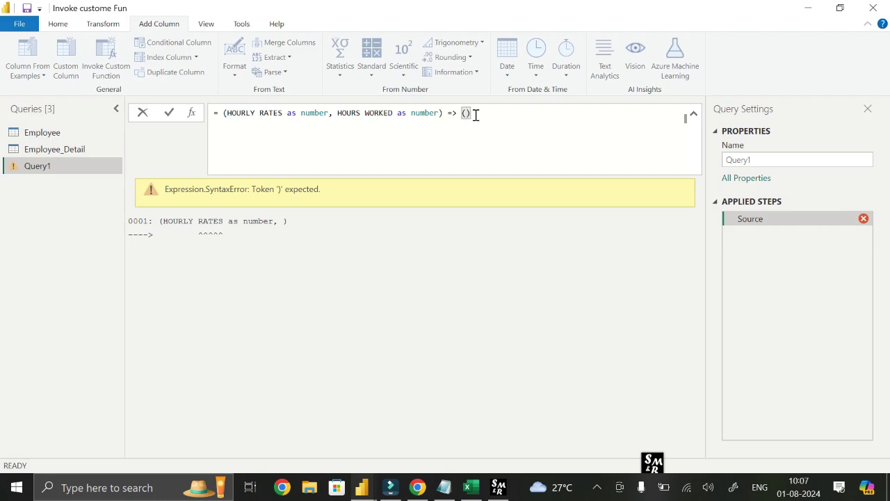
pyautogui.hotkey('ctrl', 'v')
pyautogui.write('*')
# - Copy HOURS WORKED from the parameter list into the function body after the * and commit the formula
pyautogui.moveTo(337, 113); pyautogui.dragTo(393, 113)
pyautogui.hotkey('ctrl', 'c')
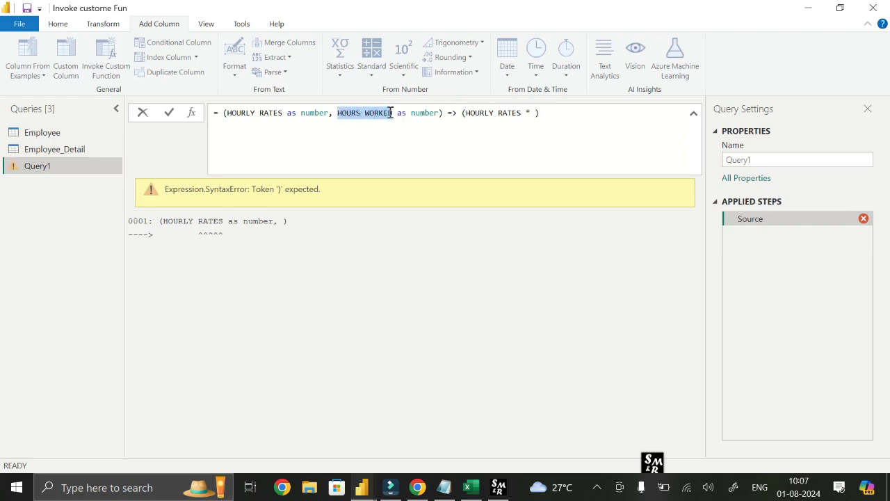
pyautogui.click(534, 113)
pyautogui.hotkey('ctrl', 'v')
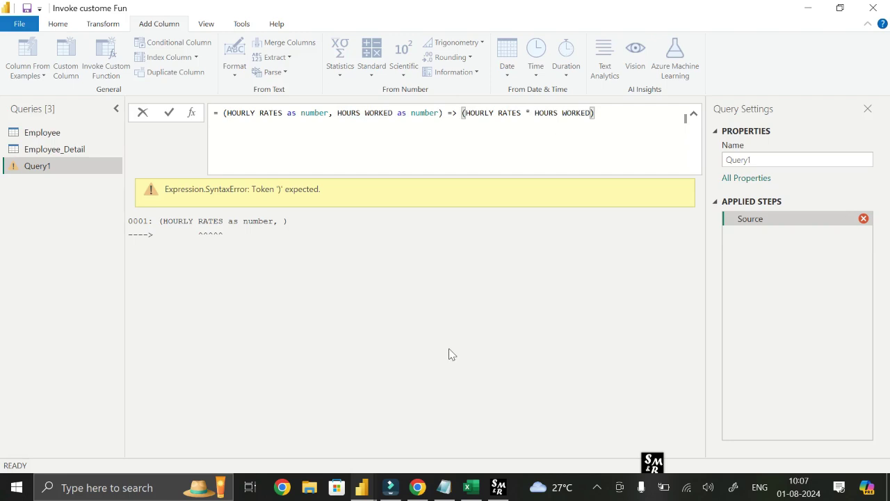
pyautogui.click(256, 112)
pyautogui.click(362, 112)
pyautogui.click(603, 113)
pyautogui.press('Return')
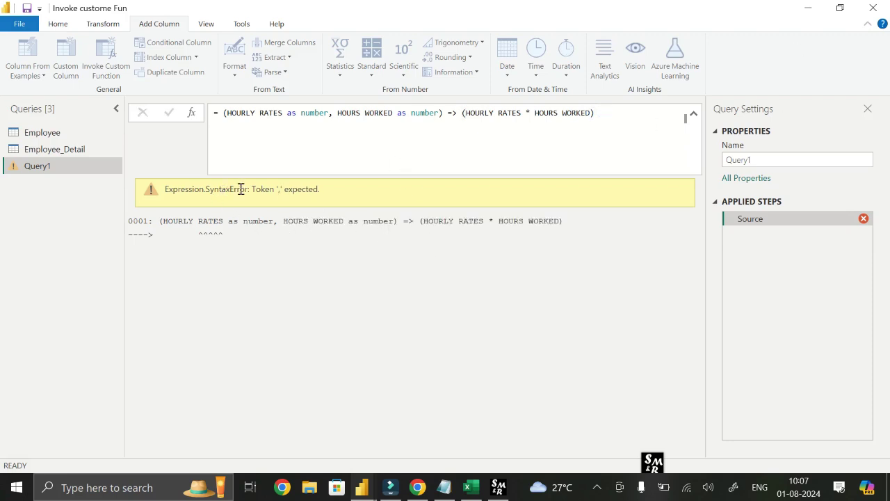
# - Remove the spaces from both names in the formula's parameter list, making them HOURLYRATES and HOURSWORKED
pyautogui.moveTo(251, 188); pyautogui.dragTo(315, 196)
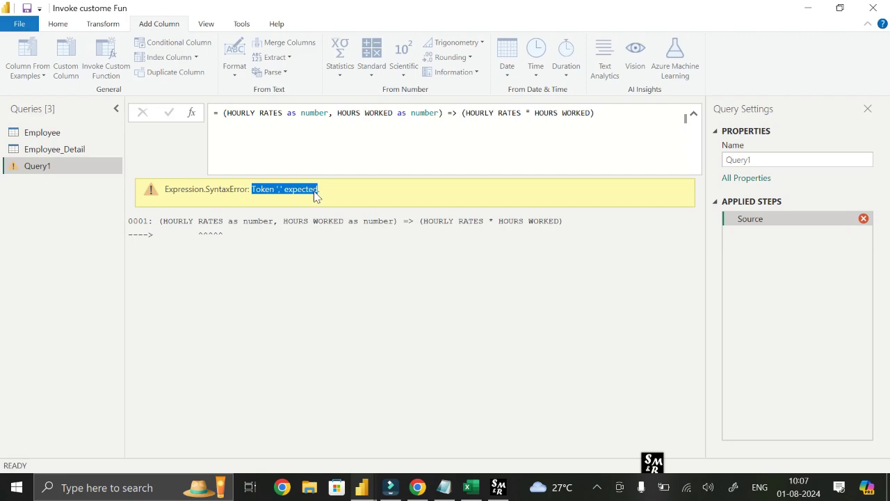
pyautogui.click(353, 189)
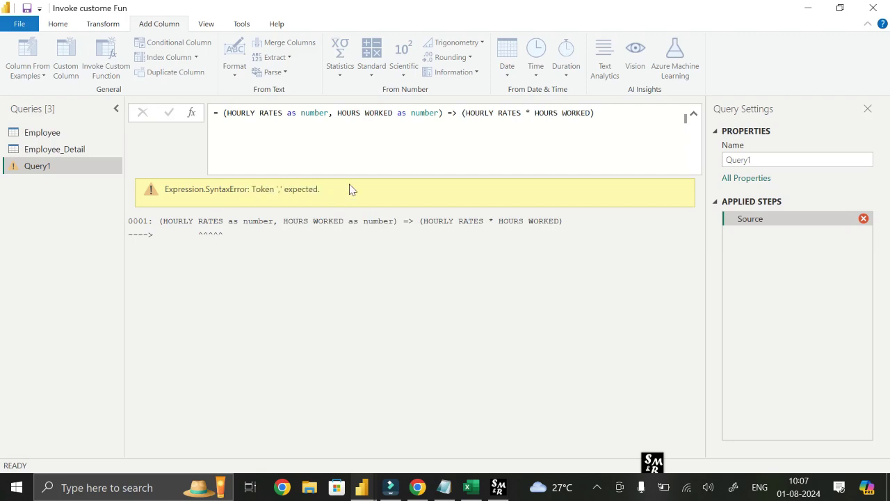
pyautogui.click(260, 113)
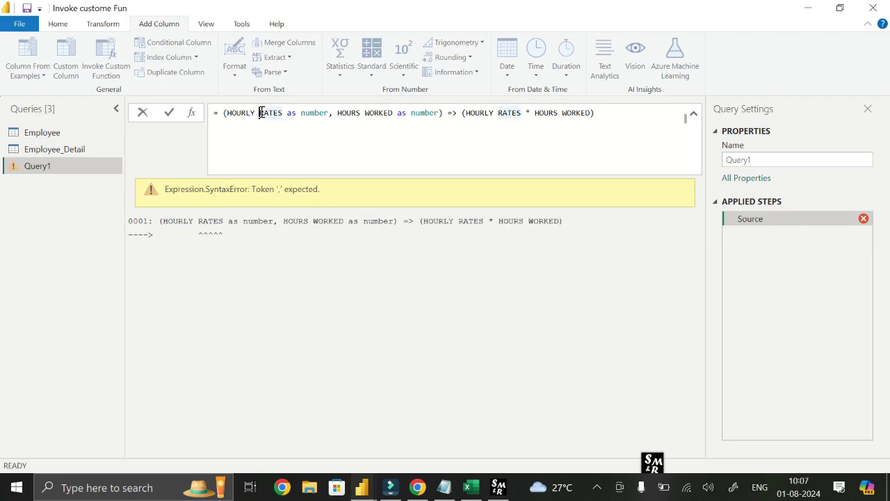
pyautogui.press('BackSpace')
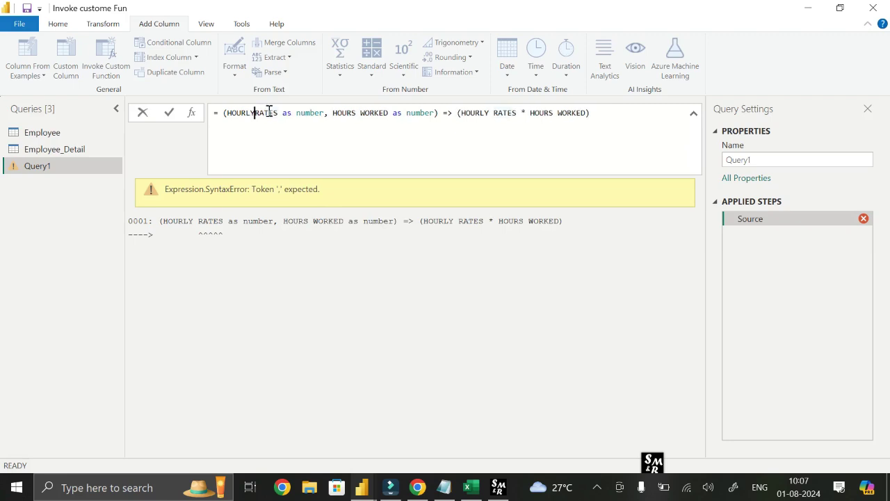
pyautogui.click(360, 112)
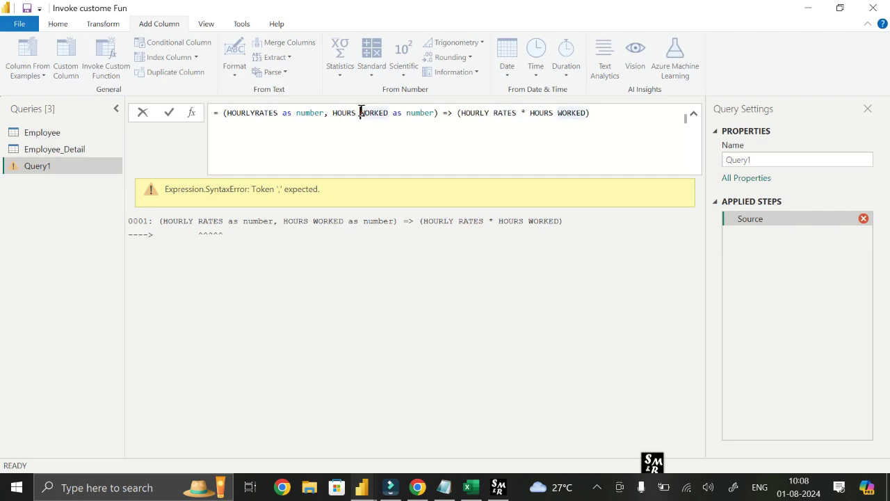
pyautogui.press('BackSpace')
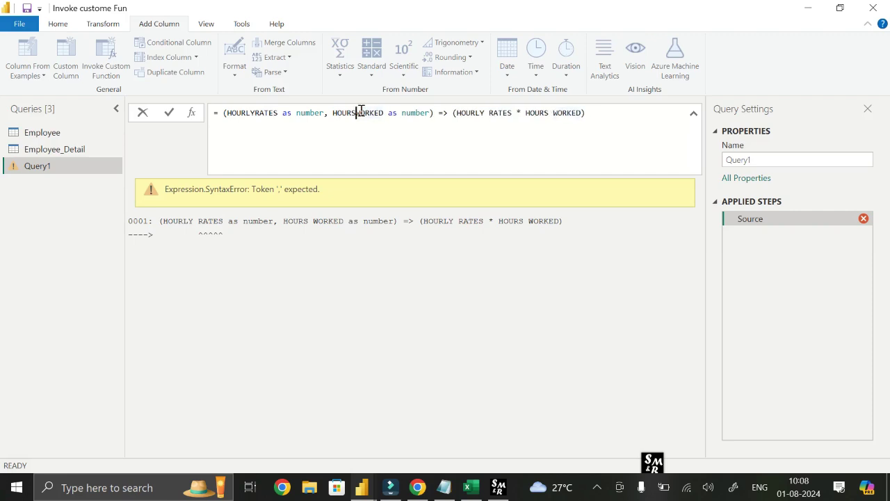
# - Change the function body to HOURLYRATES * HOURSWORKED without spaces inside the names and commit the formula
pyautogui.click(490, 110)
pyautogui.press('BackSpace')
pyautogui.click(549, 112)
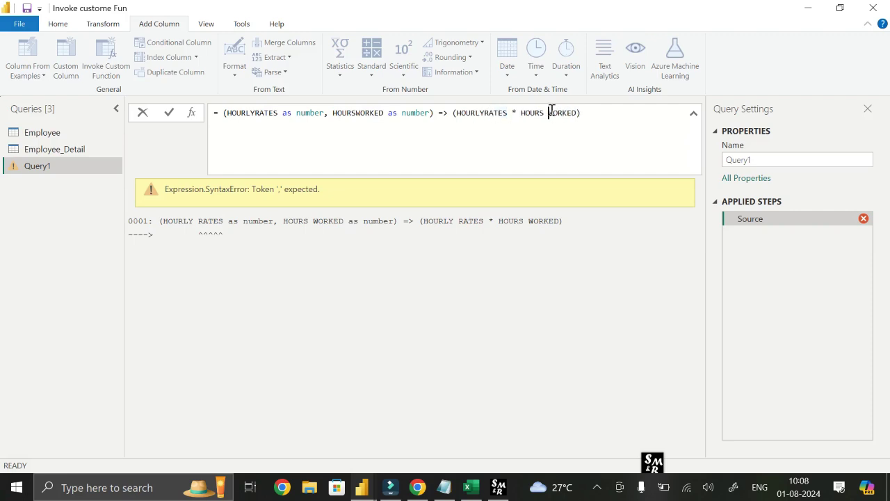
pyautogui.press('BackSpace')
pyautogui.click(588, 112)
pyautogui.press('Return')
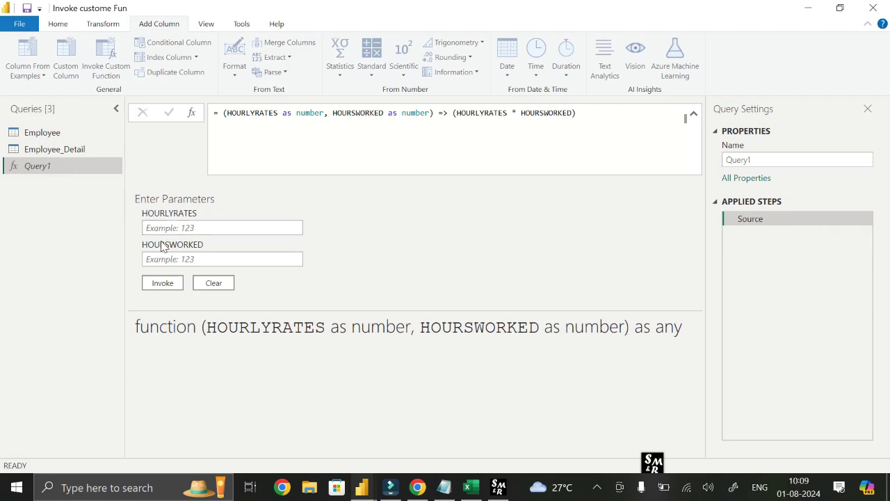
# - Test the Query1 function by invoking it with HOURLYRATES 10 and HOURSWORKED 5
pyautogui.click(198, 229)
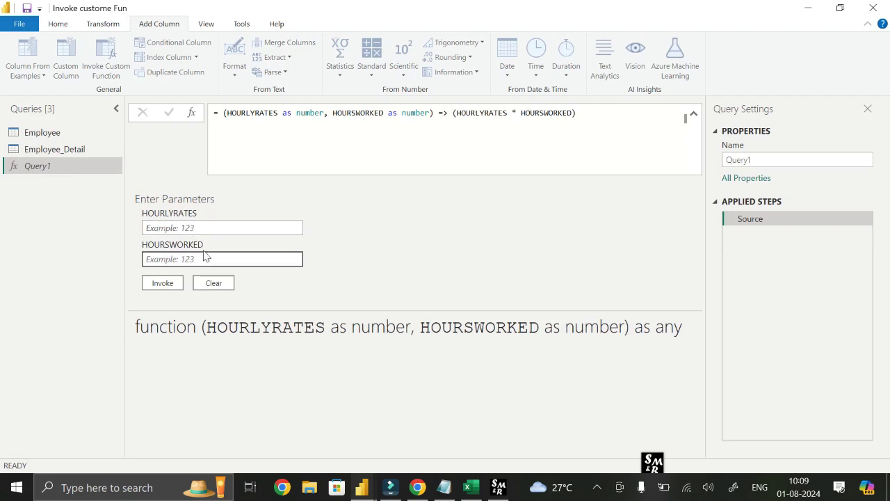
pyautogui.click(199, 228)
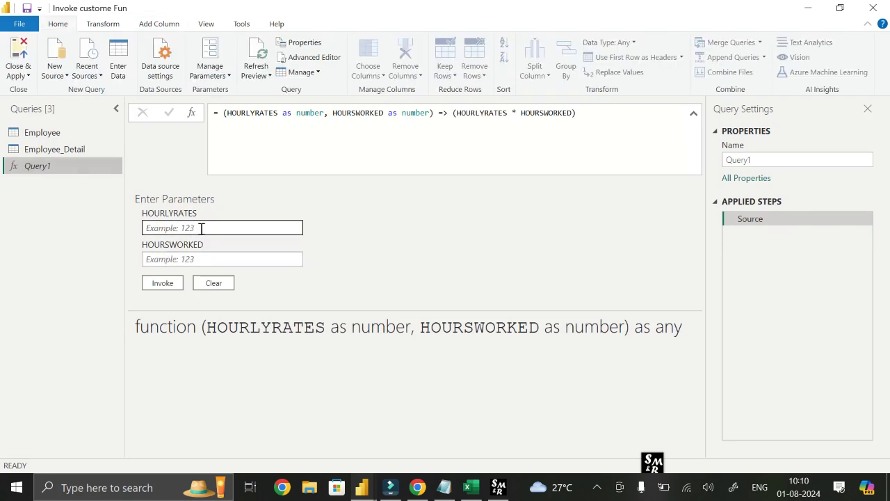
pyautogui.write('10')
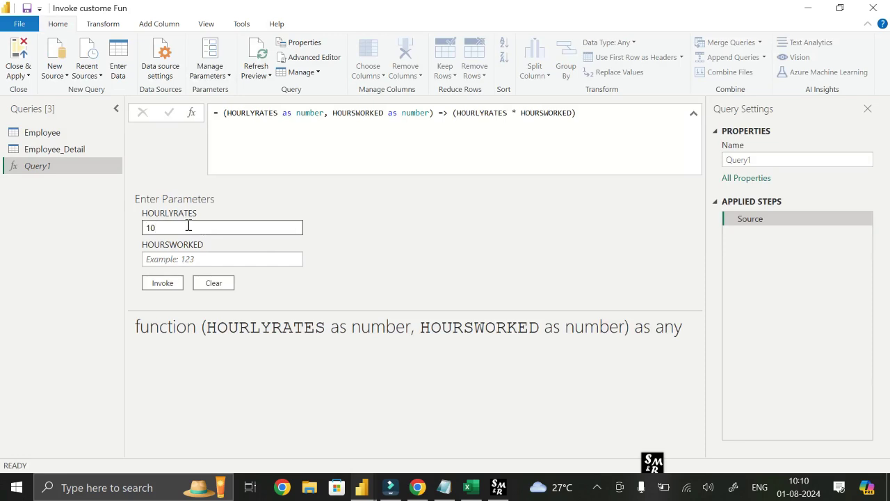
pyautogui.click(173, 261)
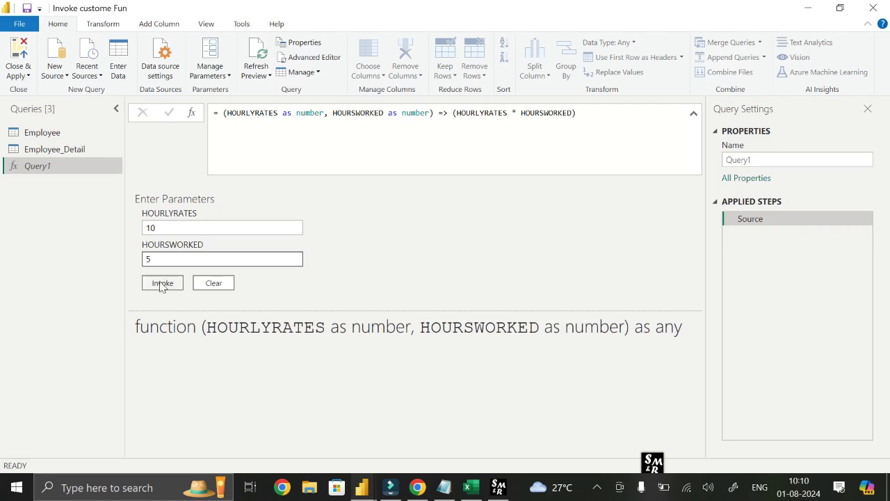
pyautogui.click(161, 285)
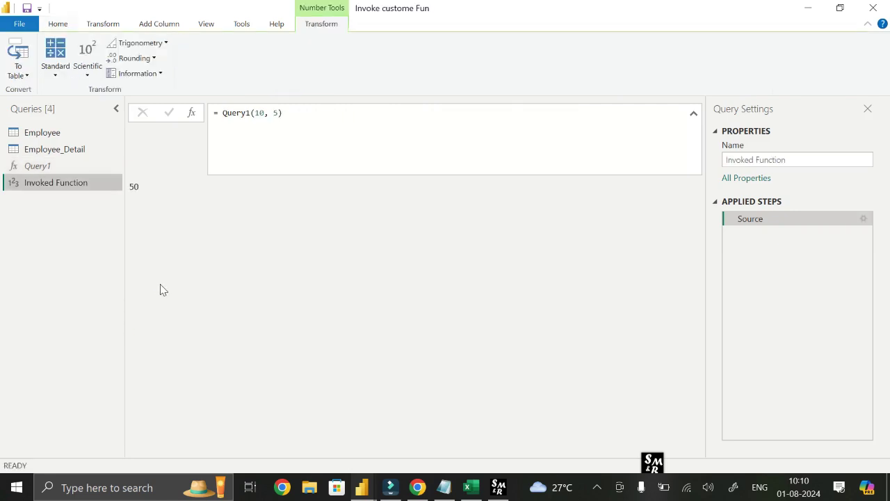
pyautogui.doubleClick(134, 193)
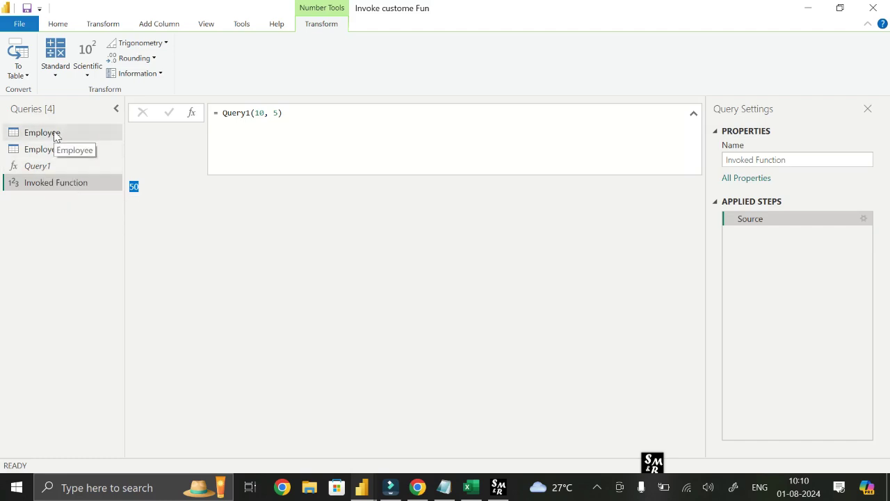
# - Delete the Invoked Function test query and display the Query1 function
pyautogui.rightClick(48, 185)
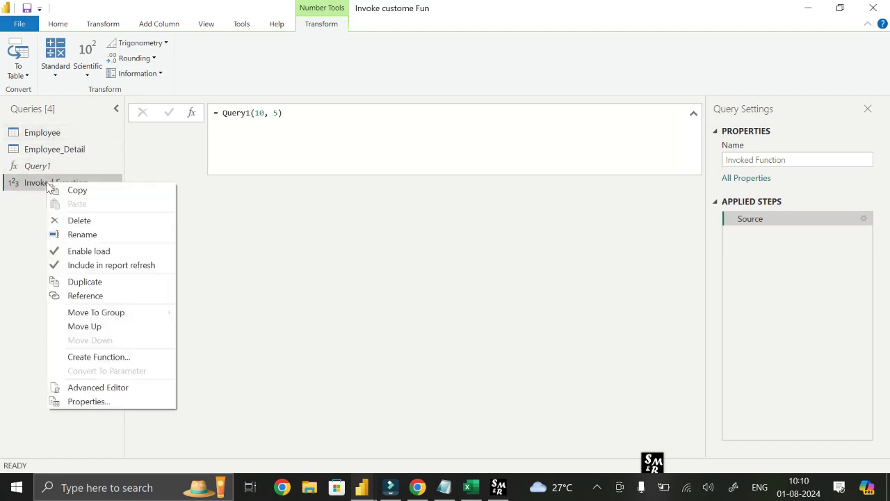
pyautogui.click(21, 212)
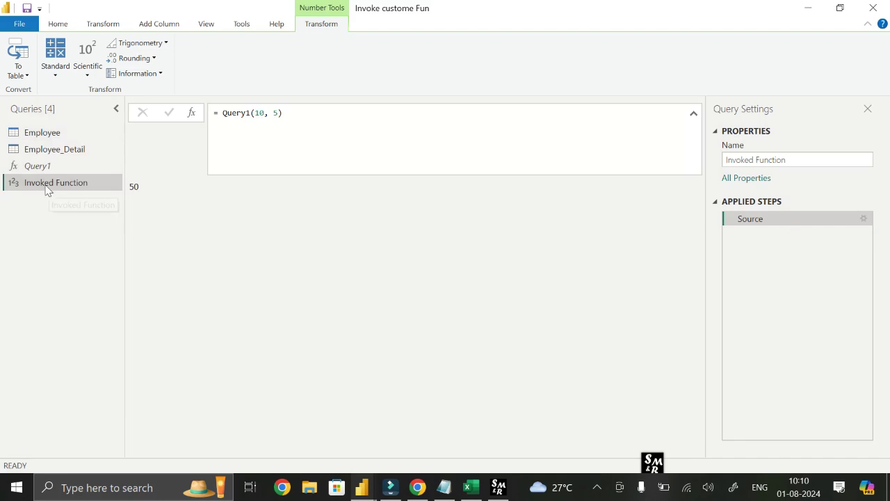
pyautogui.rightClick(48, 182)
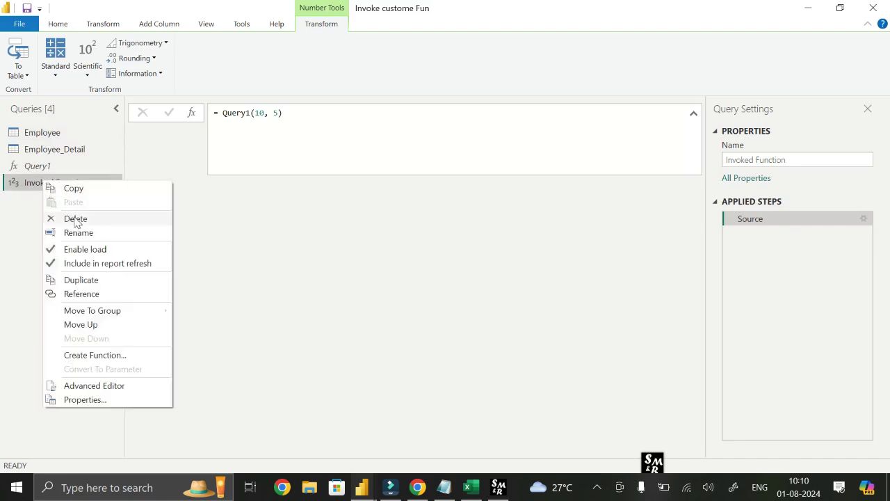
pyautogui.press('Escape')
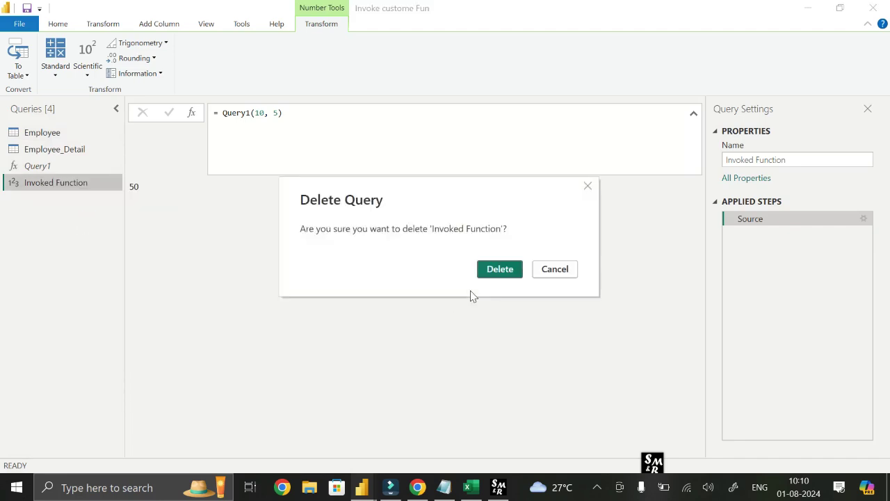
pyautogui.press('Escape')
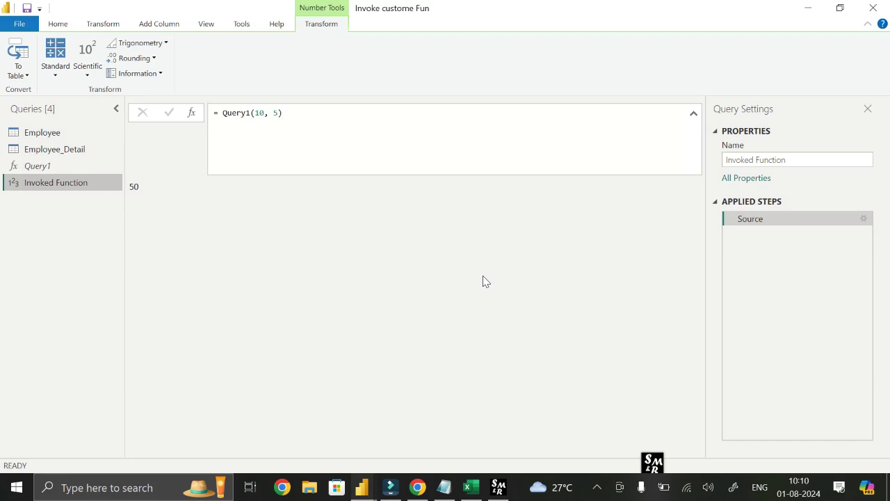
pyautogui.click(63, 168)
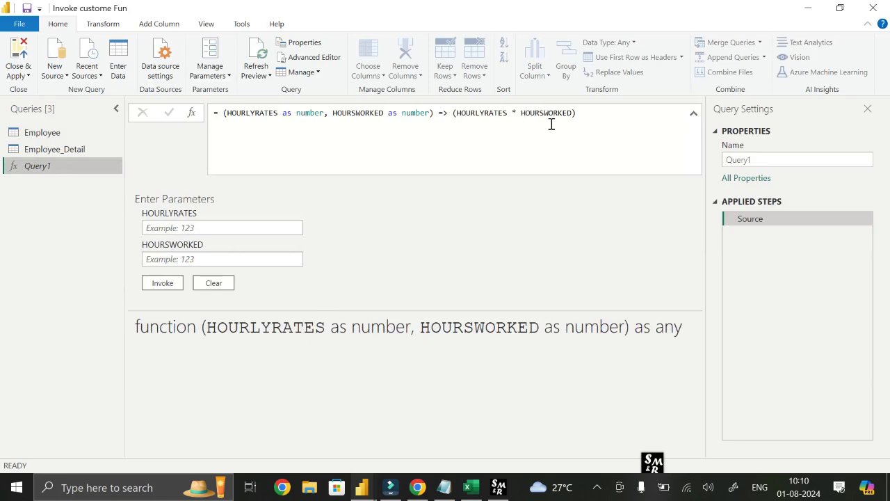
# - Start invoking a custom function on the Employee table with new column name Total Wages and function query Query1
pyautogui.click(44, 133)
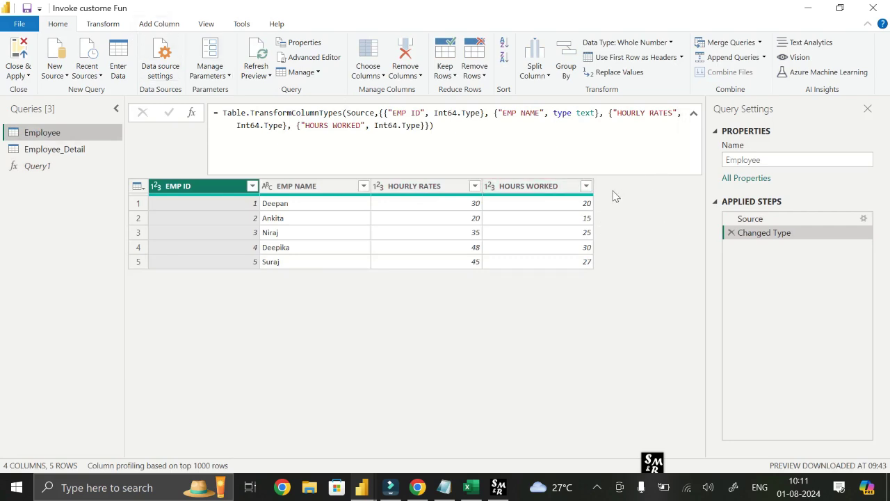
pyautogui.click(158, 25)
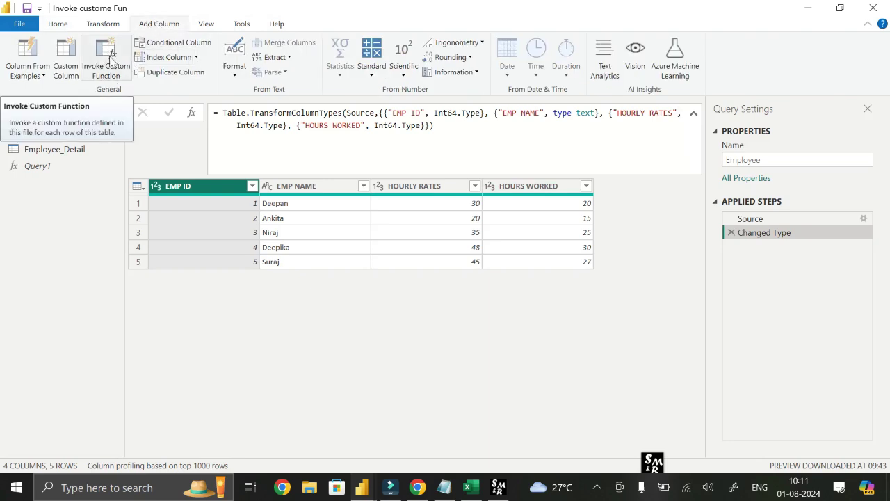
pyautogui.click(102, 70)
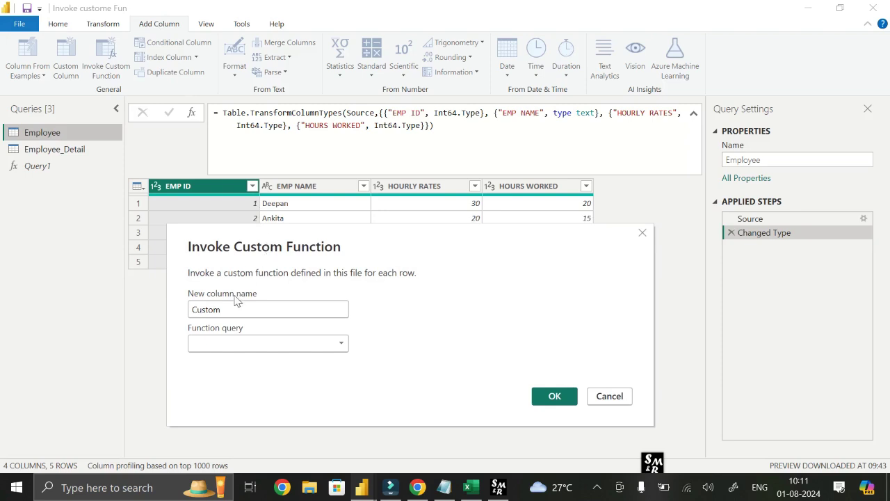
pyautogui.moveTo(230, 309); pyautogui.dragTo(183, 312)
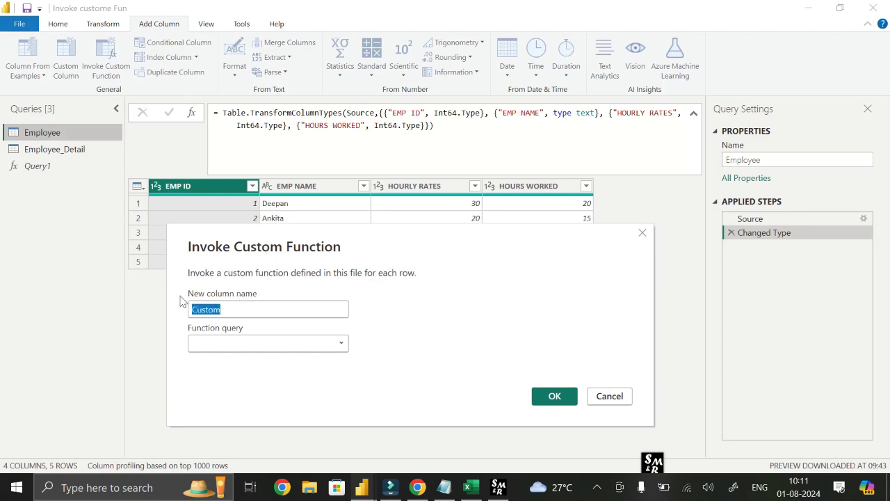
pyautogui.write('T')
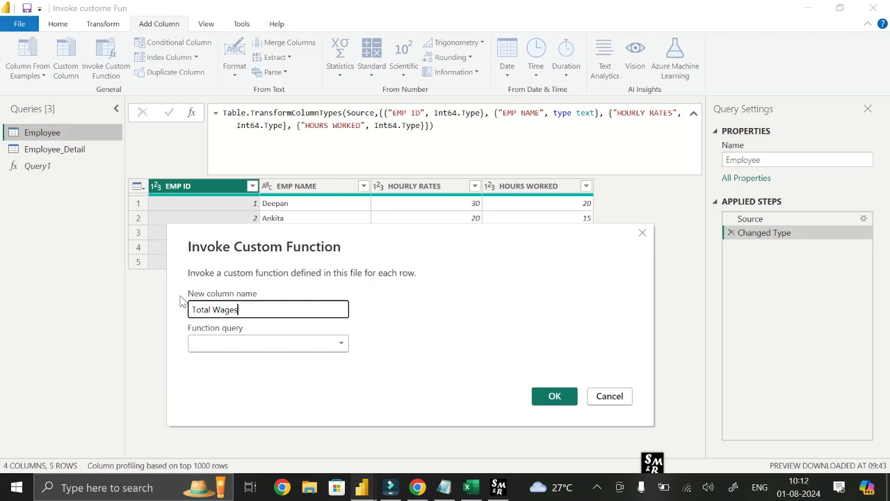
pyautogui.write('otal Wages')
pyautogui.click(338, 344)
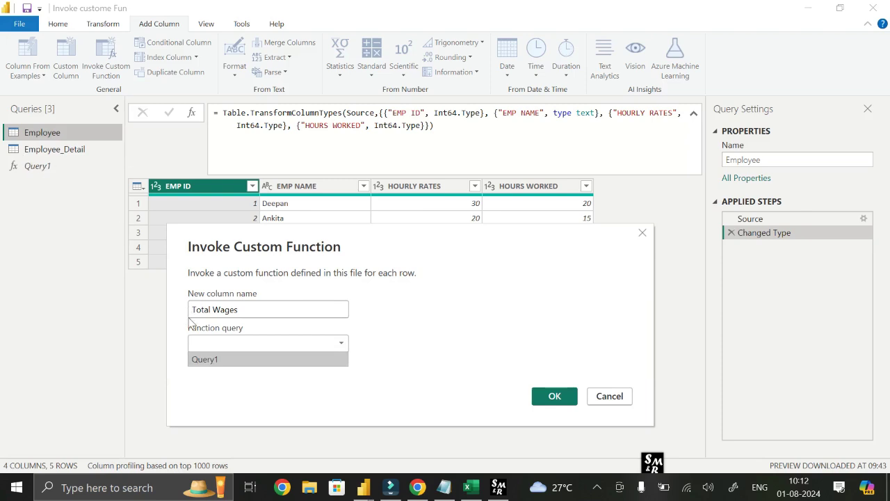
pyautogui.click(213, 360)
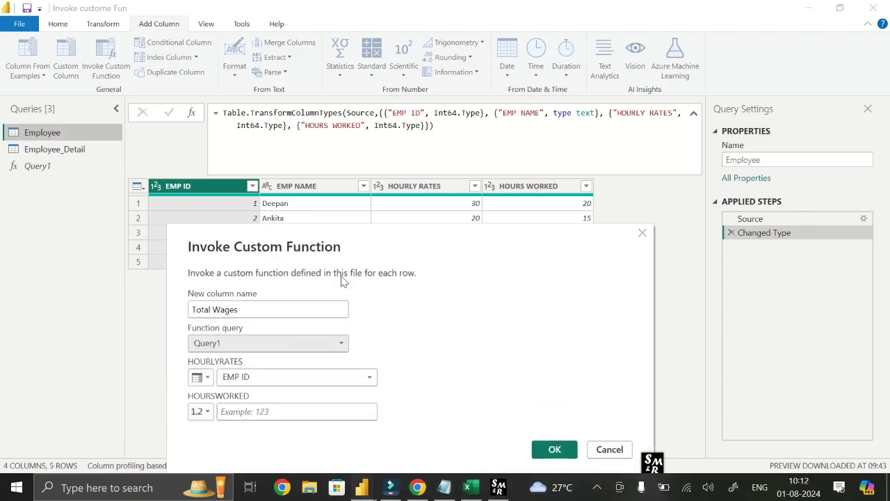
pyautogui.moveTo(380, 241)
pyautogui.mouseDown()
pyautogui.moveTo(374, 191)
pyautogui.moveTo(371, 226)
pyautogui.mouseUp()
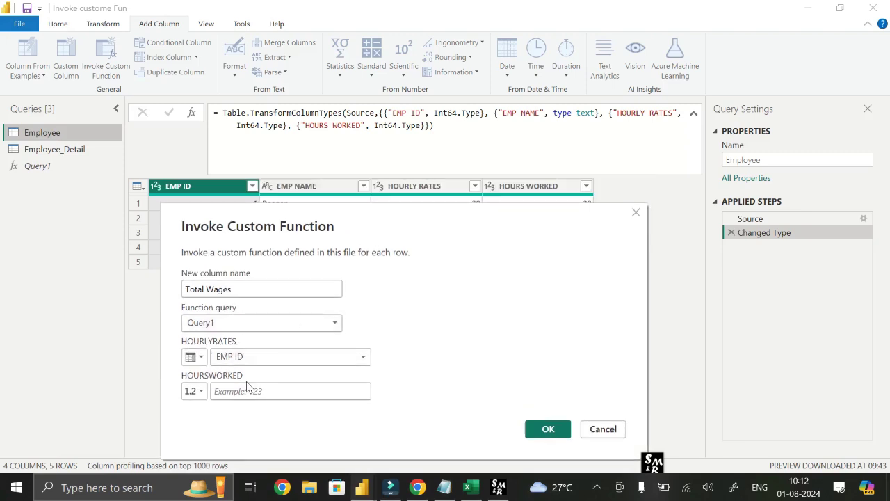
# - Review the multiplication expression in the function formula kept in Notepad, then return to the Invoke Custom Function dialog
pyautogui.click(444, 487)
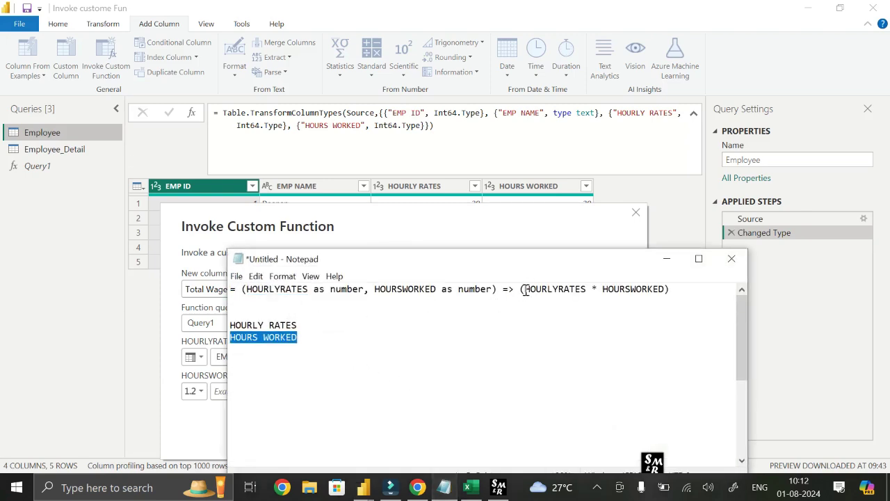
pyautogui.moveTo(524, 288); pyautogui.dragTo(661, 290)
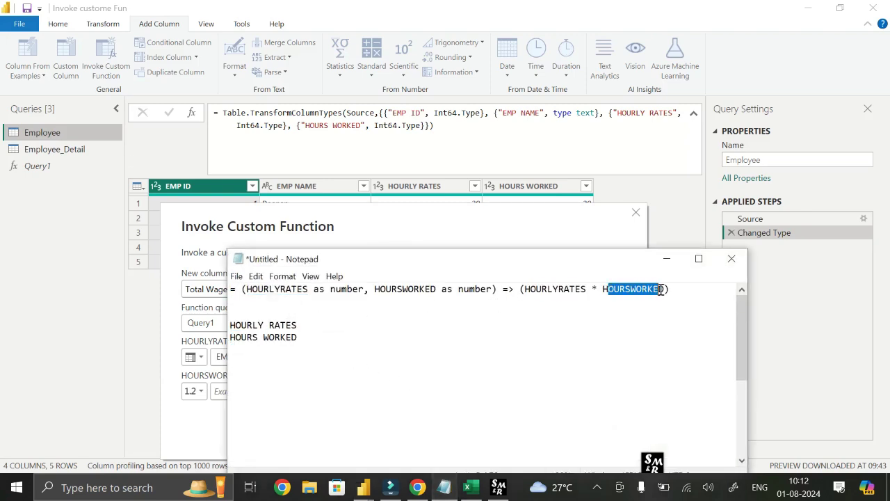
pyautogui.click(666, 258)
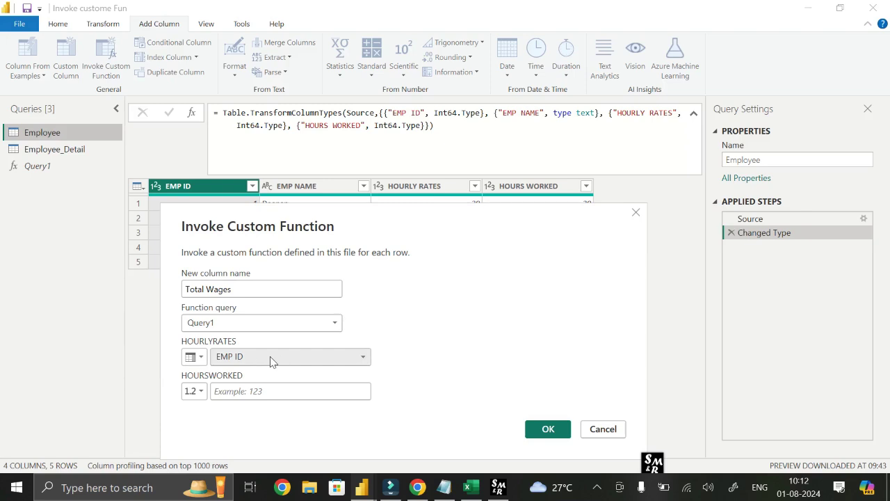
# - Try Decimal Number as the input type for HOURLYRATES and restore Column Name
pyautogui.click(199, 357)
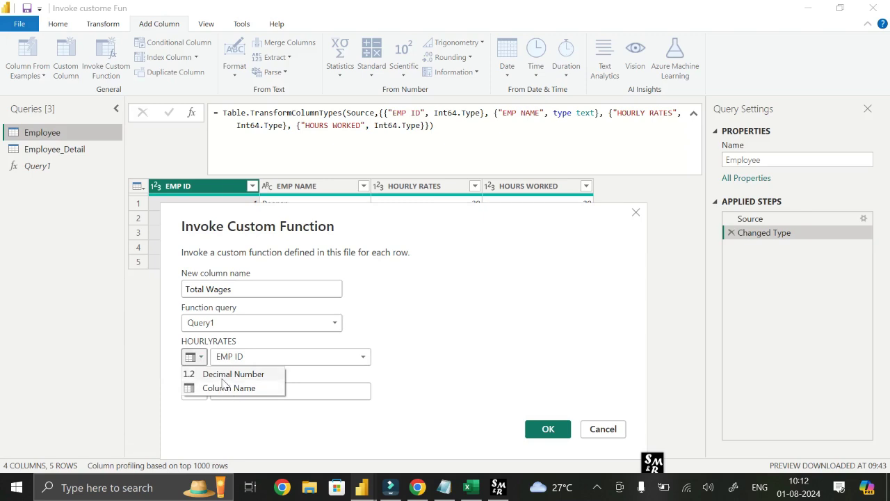
pyautogui.click(222, 377)
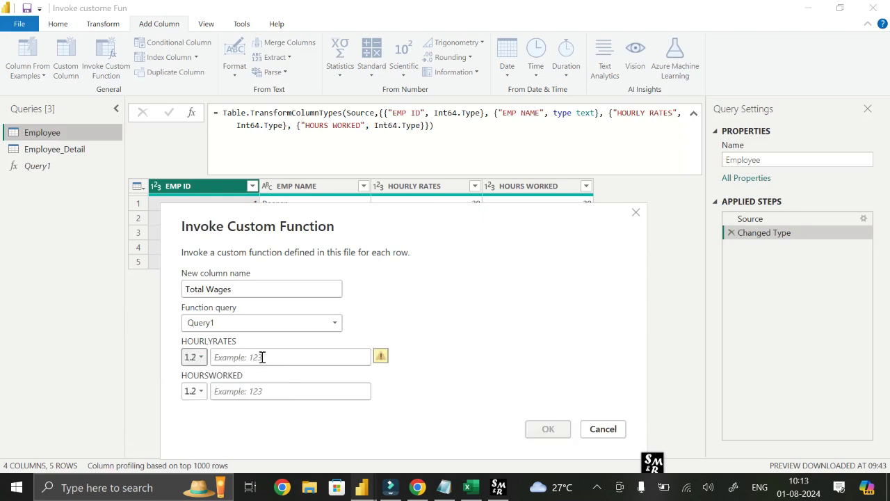
pyautogui.click(199, 356)
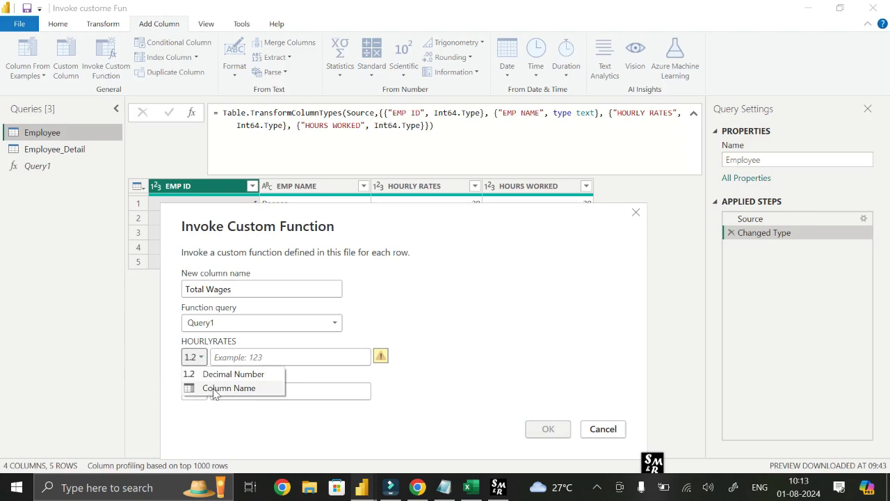
pyautogui.click(215, 388)
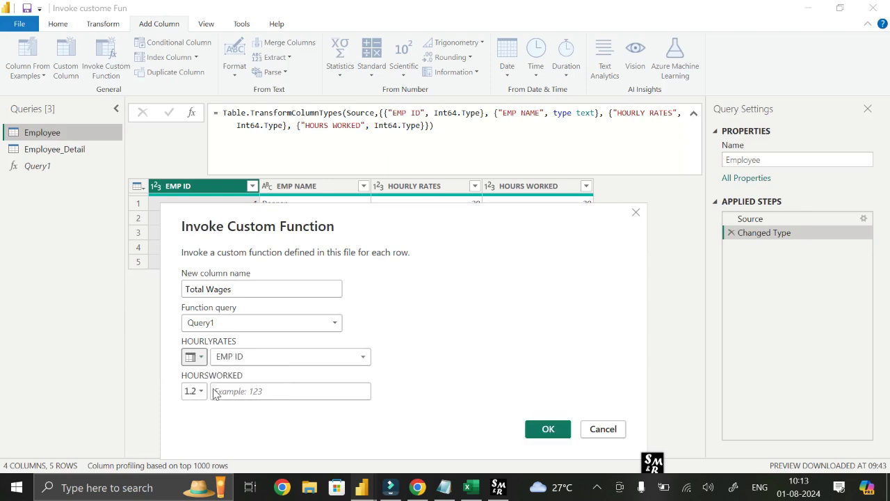
# - Map HOURLYRATES to the HOURLY RATES column and HOURSWORKED to the HOURS WORKED column, using Column Name as input type
pyautogui.click(276, 356)
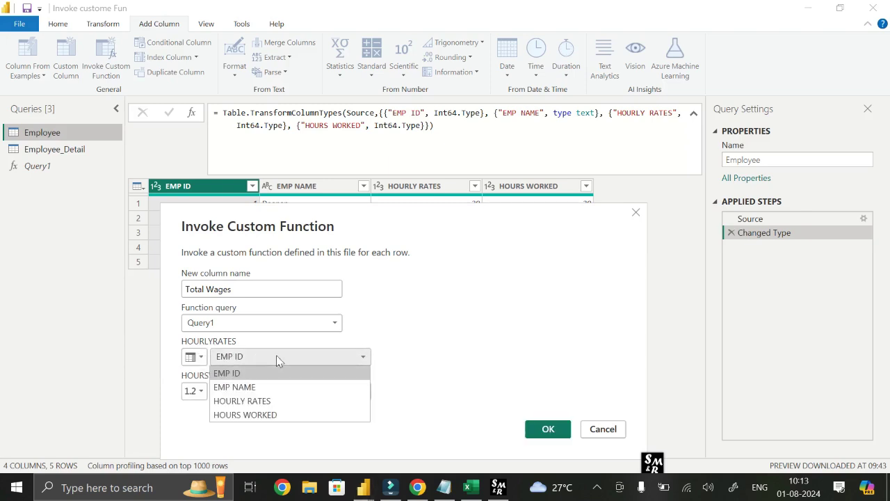
pyautogui.click(278, 400)
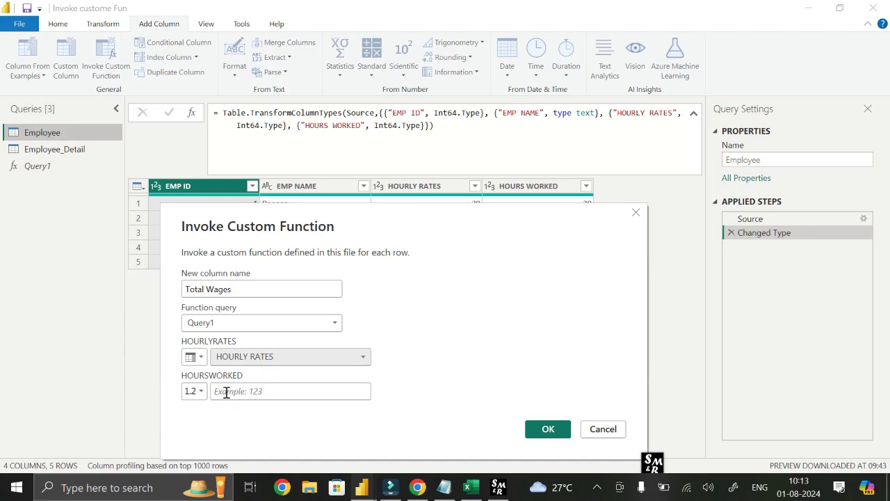
pyautogui.click(266, 390)
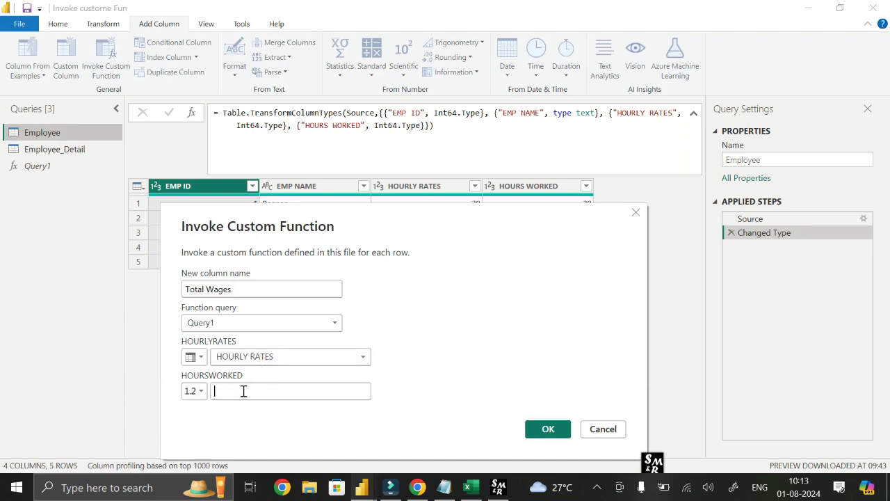
pyautogui.click(199, 391)
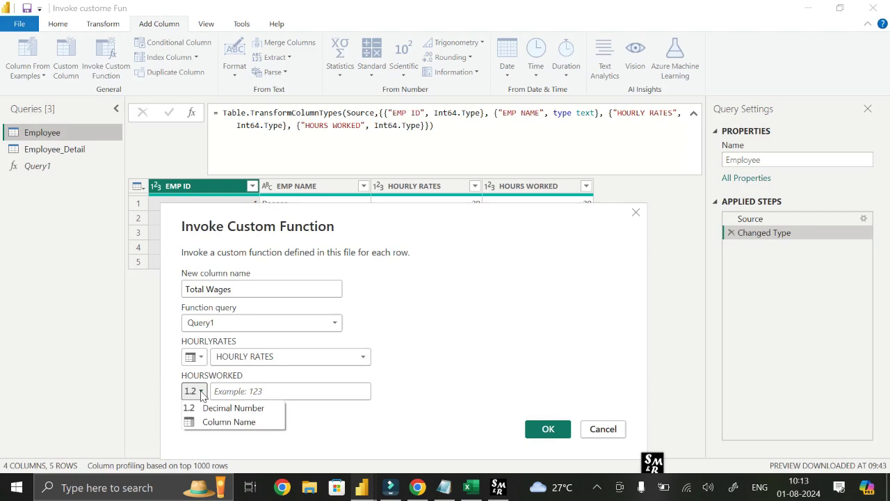
pyautogui.click(211, 425)
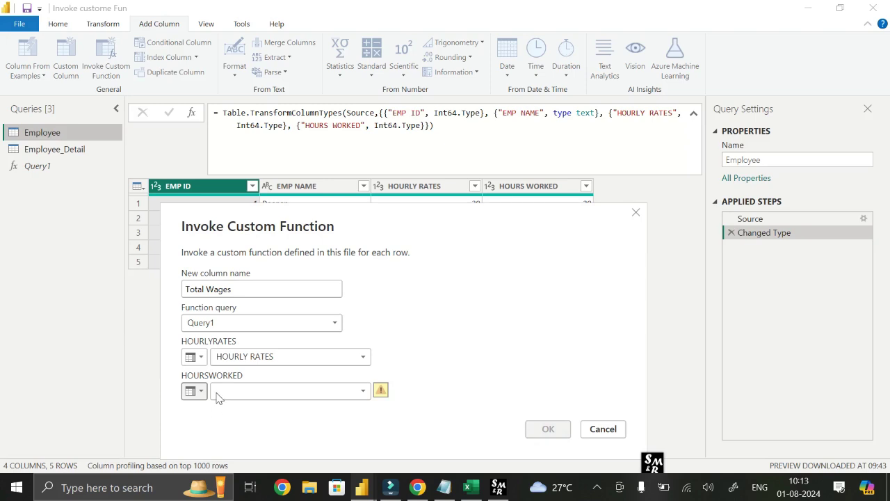
pyautogui.click(316, 394)
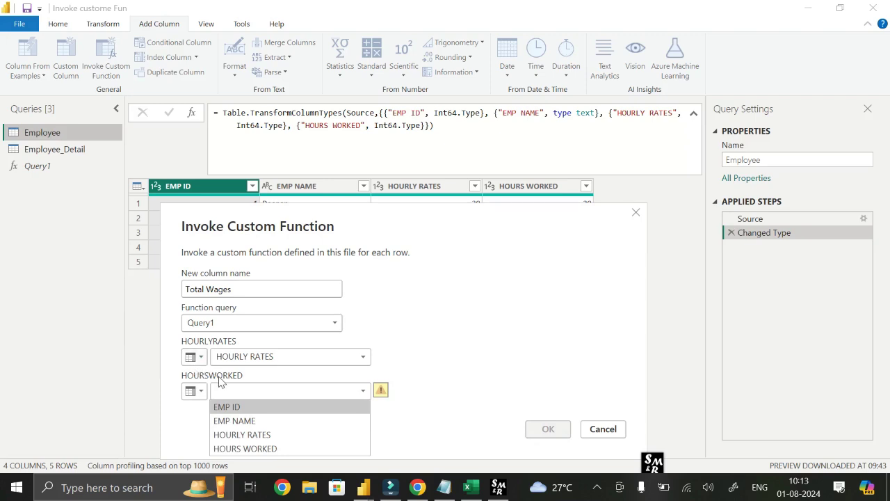
pyautogui.click(263, 449)
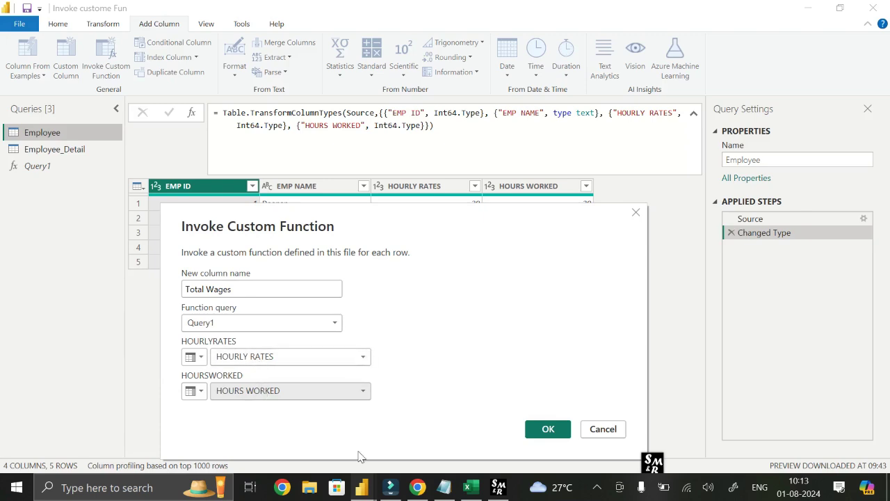
# - Compare the function formula in Notepad with the column mappings in the Invoke Custom Function dialog
pyautogui.click(450, 492)
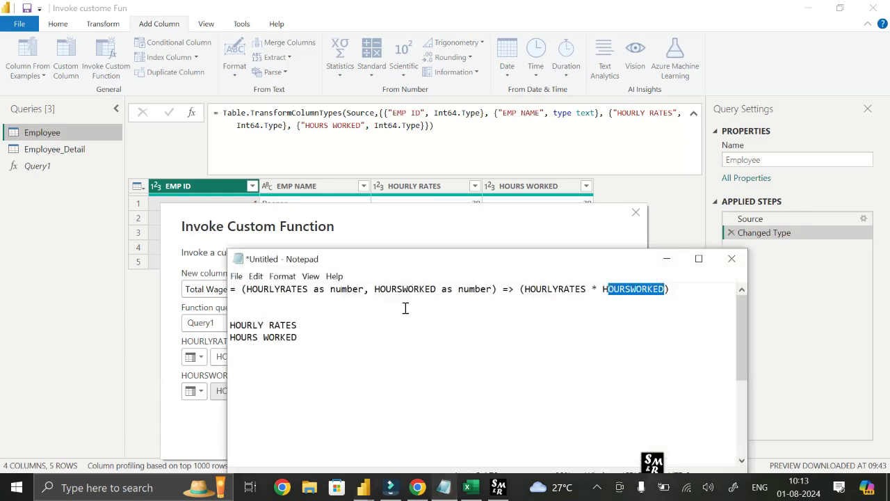
pyautogui.moveTo(400, 271); pyautogui.dragTo(352, 432)
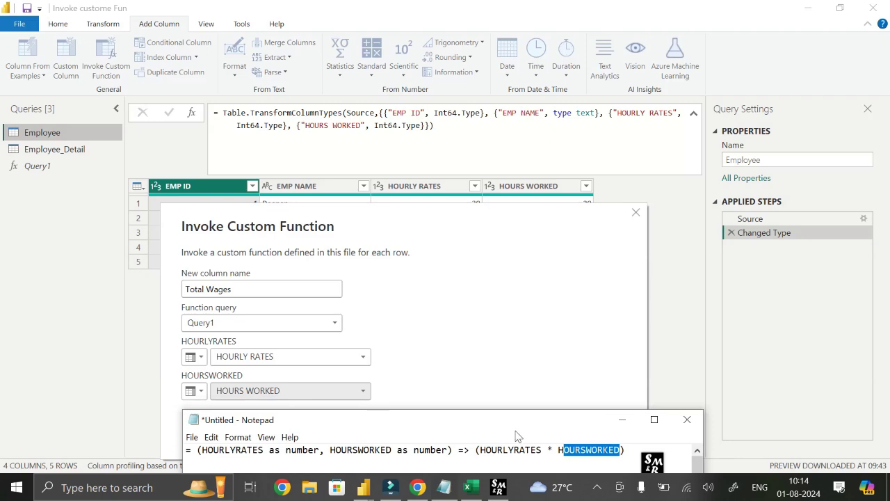
pyautogui.click(622, 420)
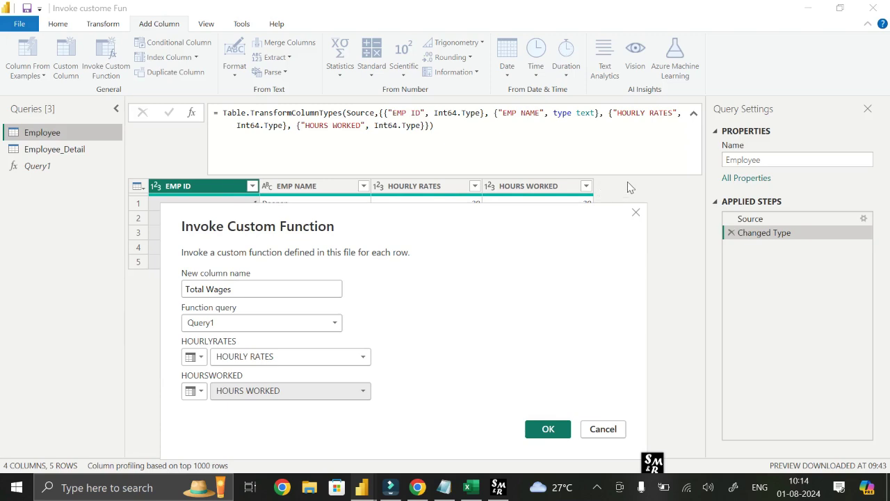
pyautogui.moveTo(253, 292); pyautogui.dragTo(194, 295)
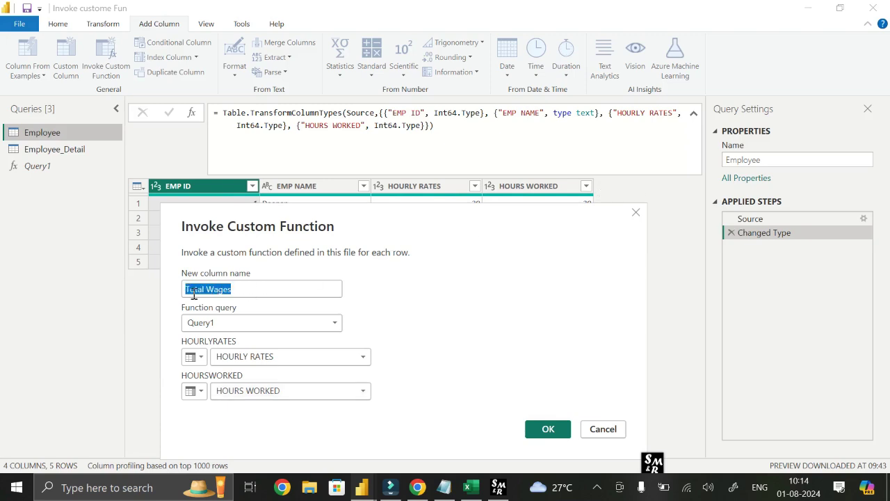
pyautogui.click(239, 288)
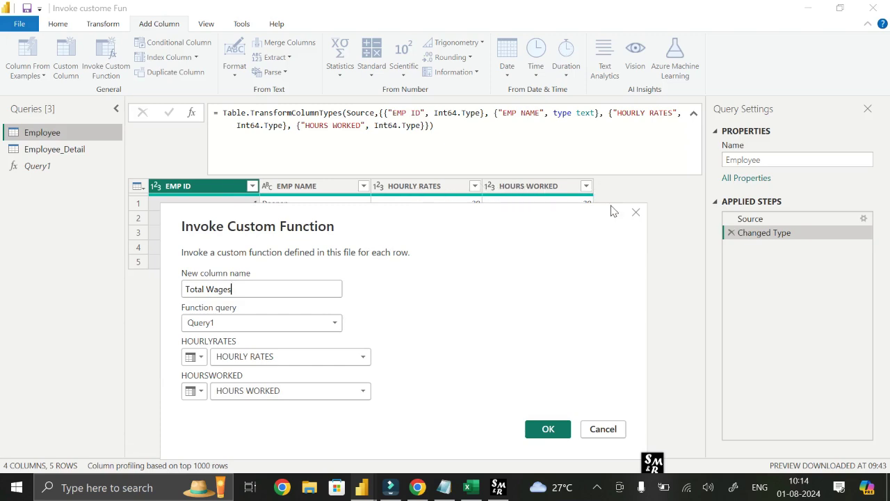
pyautogui.moveTo(580, 216); pyautogui.dragTo(561, 126)
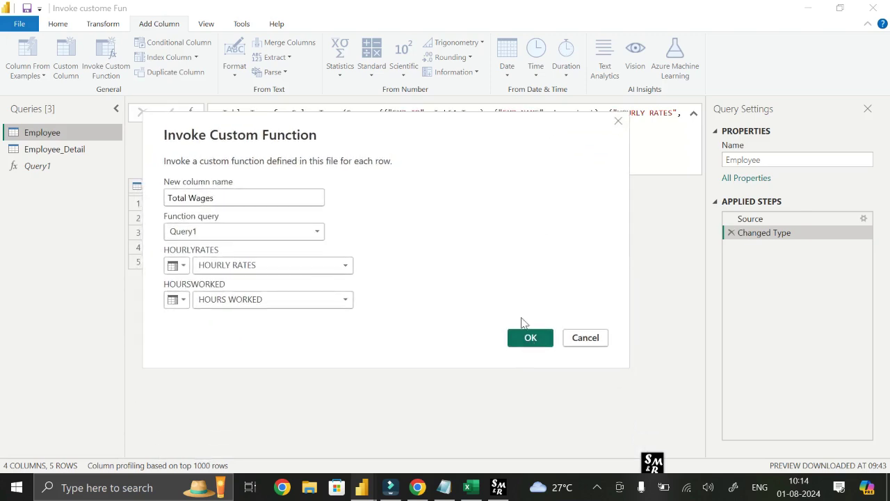
pyautogui.moveTo(469, 130); pyautogui.dragTo(470, 209)
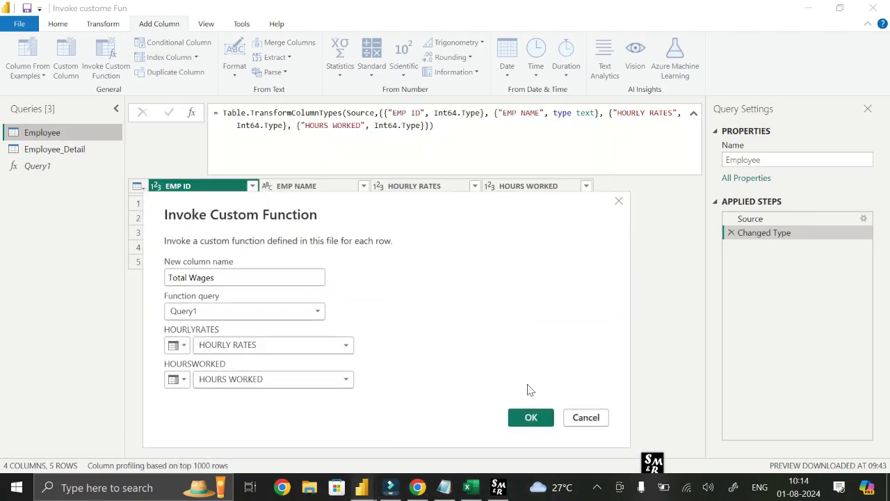
# - Apply the custom function invocation to add the Total Wages column to the Employee table
pyautogui.click(531, 417)
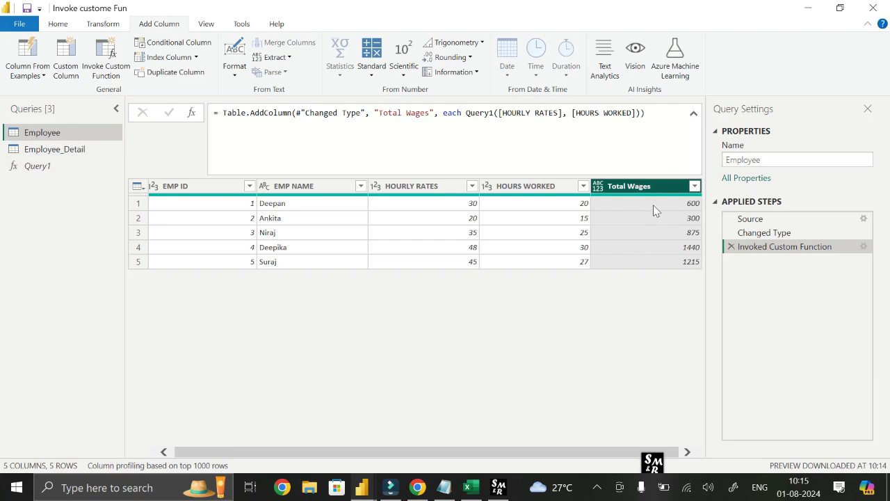
# - Review the Query1 function and the Employee table, and examine all columns of the Employee_Detail table
pyautogui.click(48, 150)
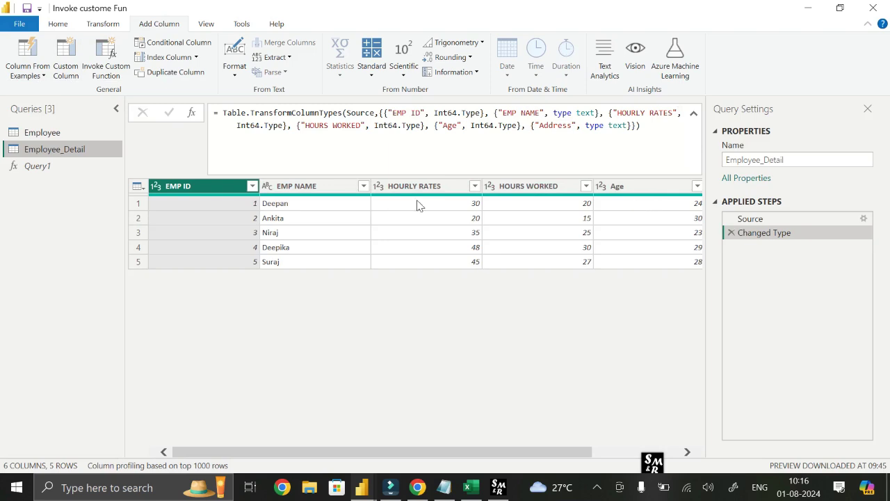
pyautogui.moveTo(511, 200)
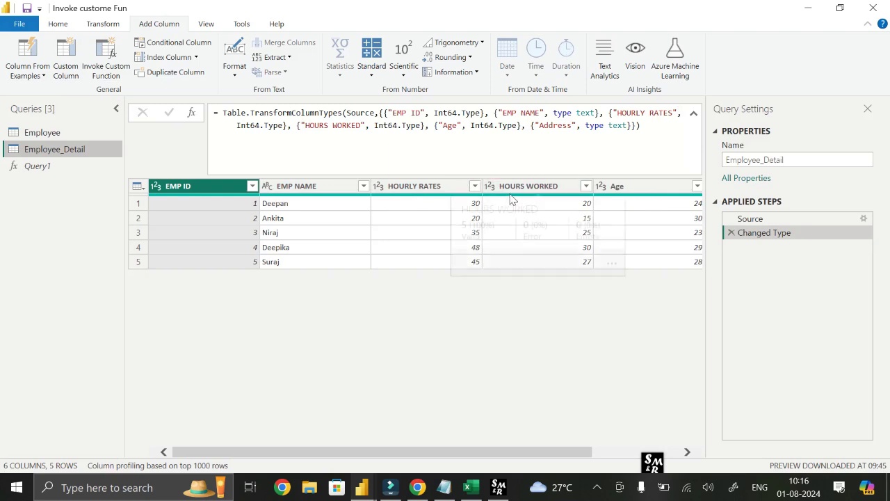
pyautogui.click(58, 169)
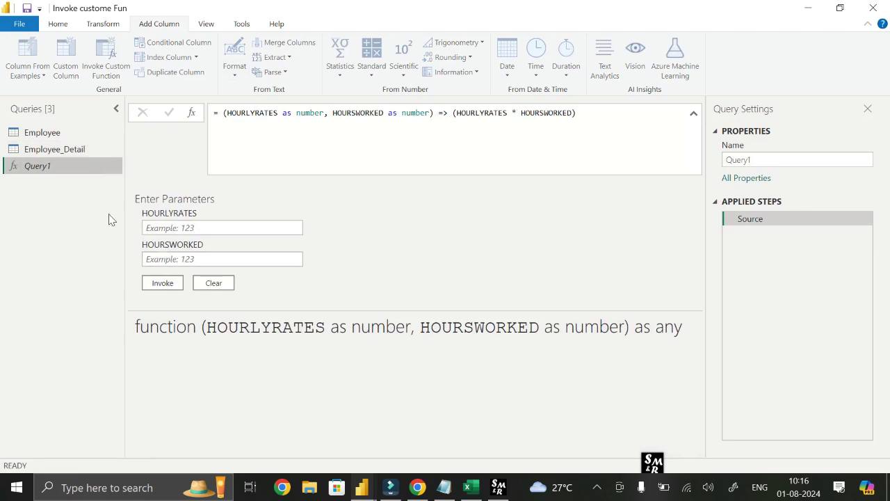
pyautogui.click(61, 135)
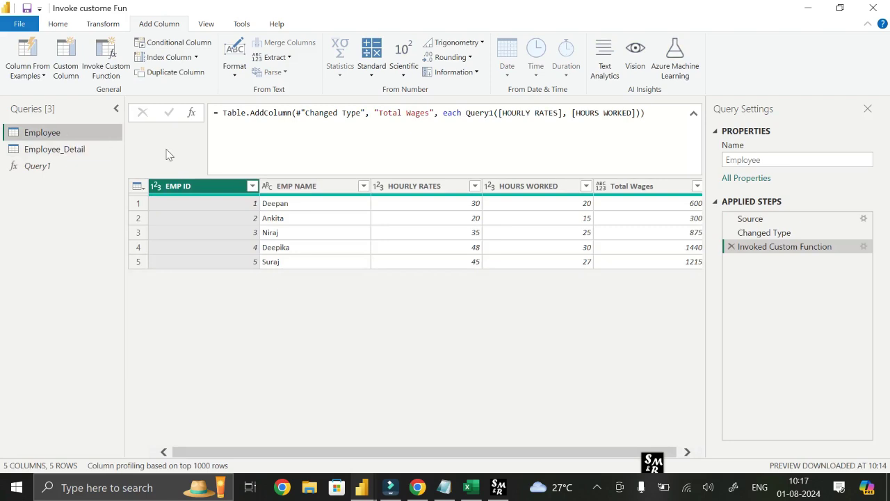
pyautogui.click(72, 152)
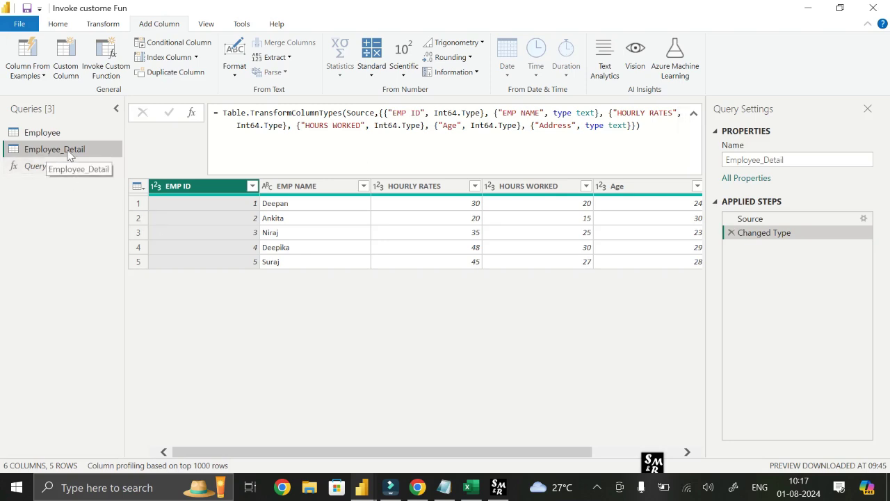
pyautogui.moveTo(236, 182)
pyautogui.moveTo(489, 456); pyautogui.dragTo(570, 453)
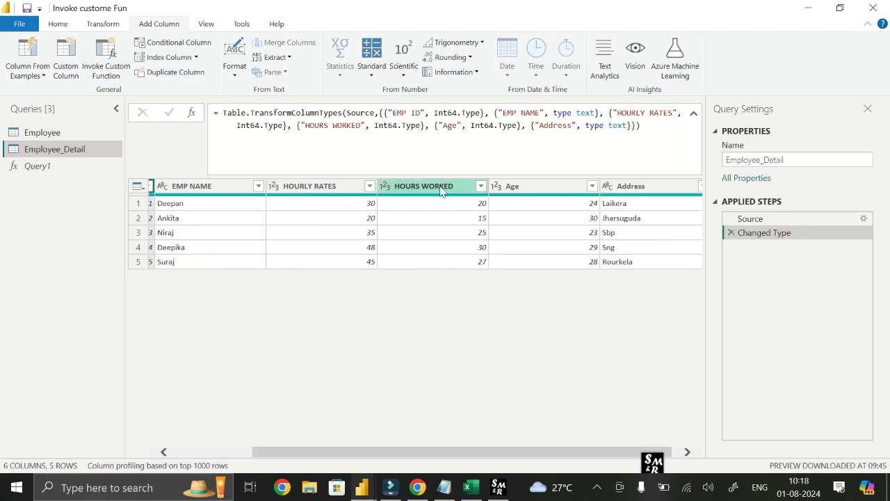
pyautogui.moveTo(477, 452); pyautogui.dragTo(528, 457)
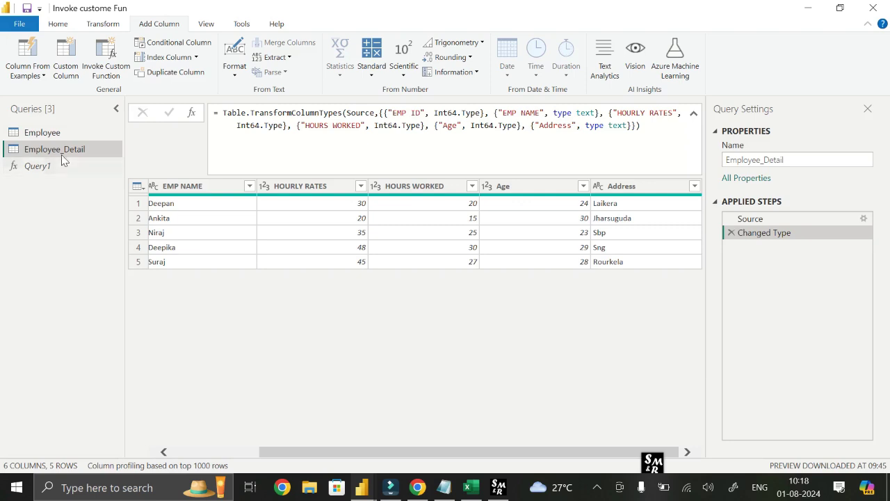
# - Set up a custom function invocation on Employee_Detail with Total Wages as the new column name and Query1 as the function query
pyautogui.click(106, 61)
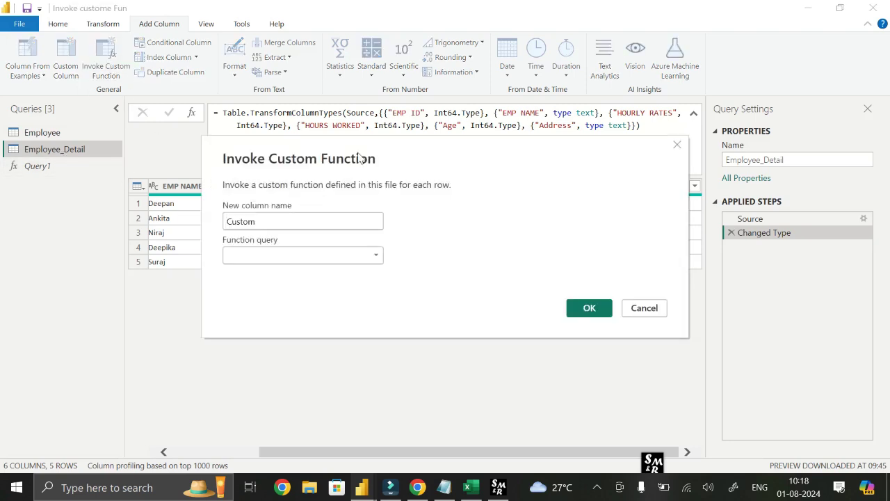
pyautogui.moveTo(373, 184); pyautogui.dragTo(349, 305)
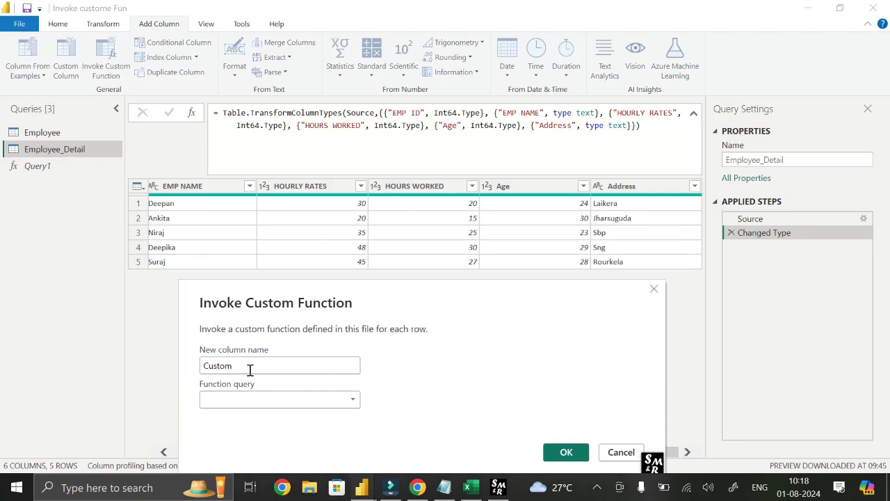
pyautogui.moveTo(250, 368); pyautogui.dragTo(171, 365)
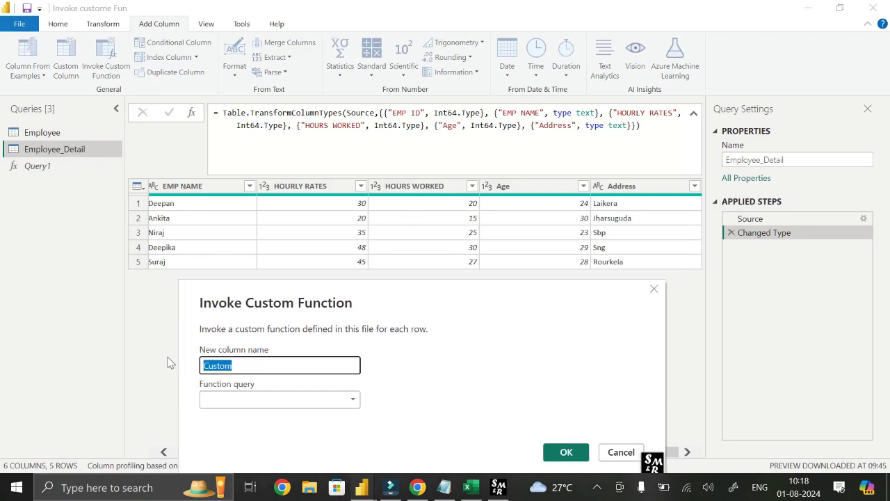
pyautogui.write('Total Wages')
pyautogui.moveTo(338, 299); pyautogui.dragTo(348, 197)
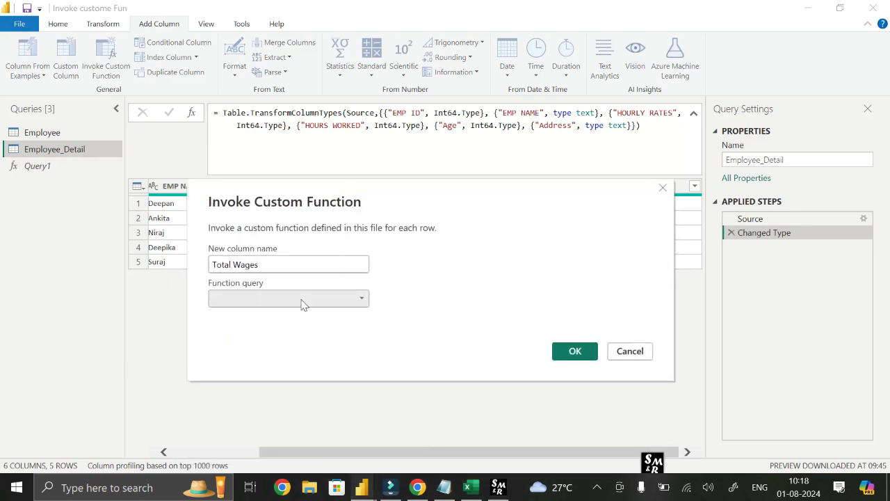
pyautogui.click(303, 299)
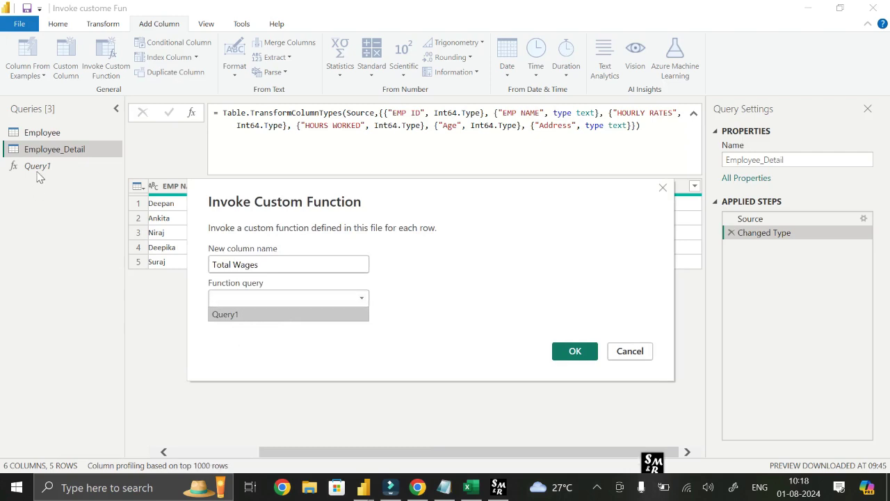
pyautogui.click(236, 319)
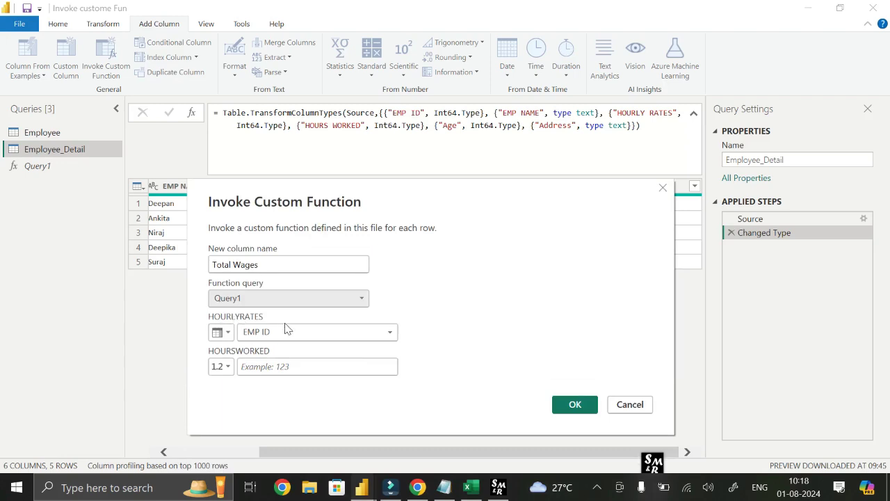
# - Map HOURLYRATES to the HOURLY RATES column and HOURSWORKED to the HOURS WORKED column, and add the Total Wages column to Employee_Detail
pyautogui.moveTo(393, 186); pyautogui.dragTo(338, 158)
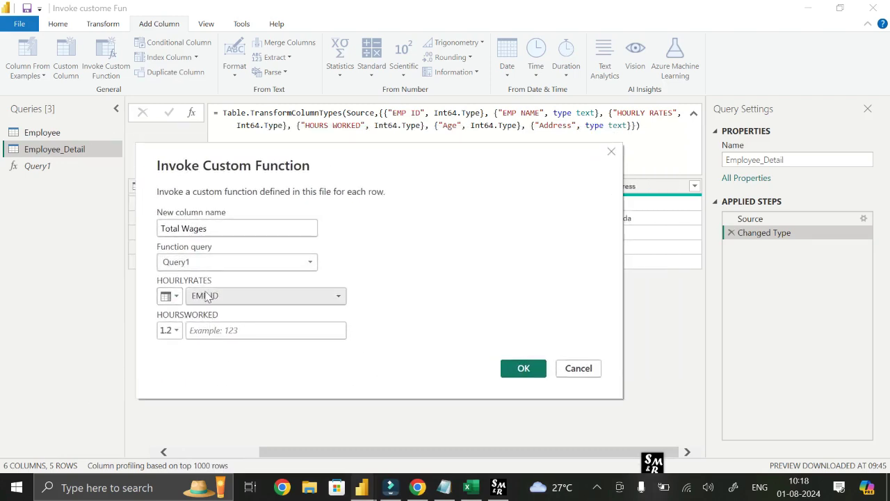
pyautogui.click(249, 296)
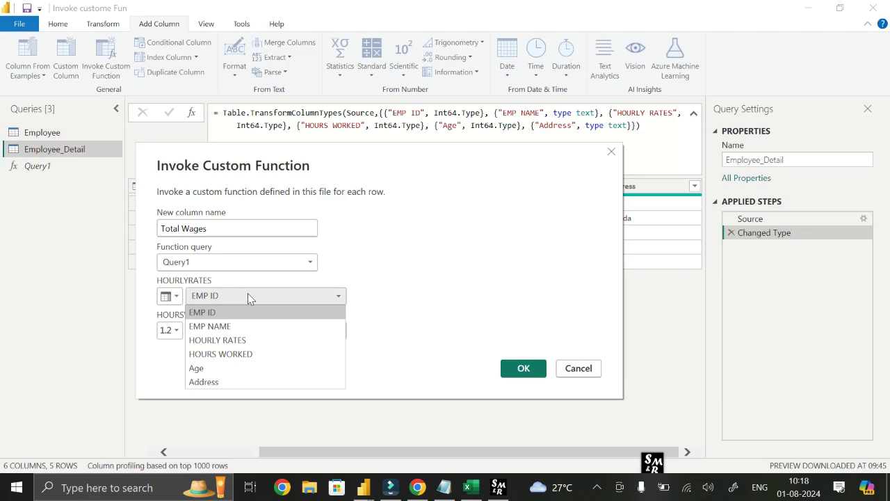
pyautogui.click(221, 340)
pyautogui.click(176, 331)
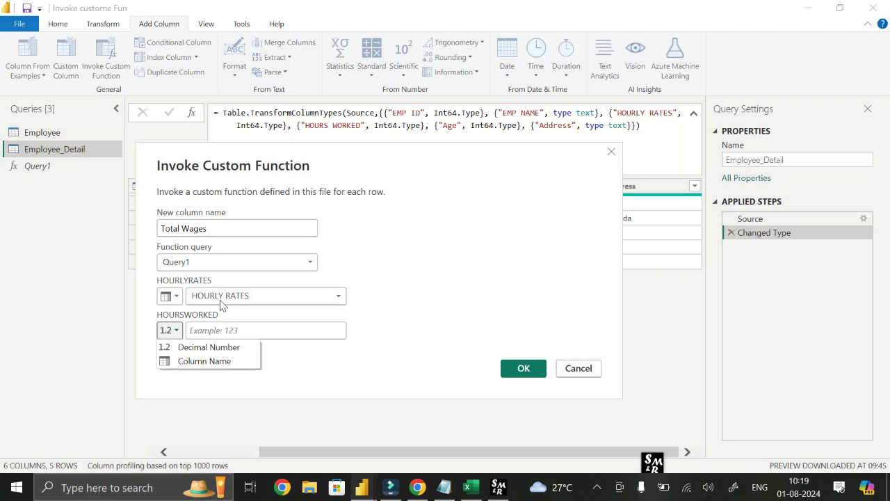
pyautogui.click(198, 361)
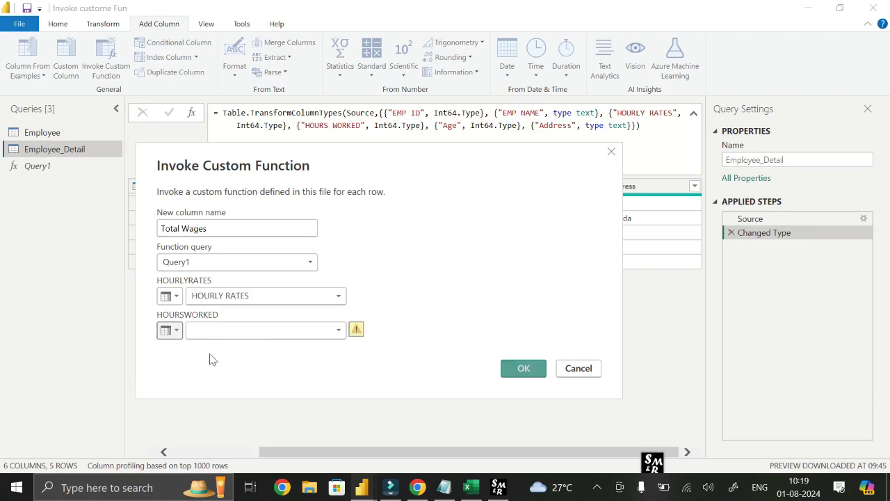
pyautogui.click(254, 331)
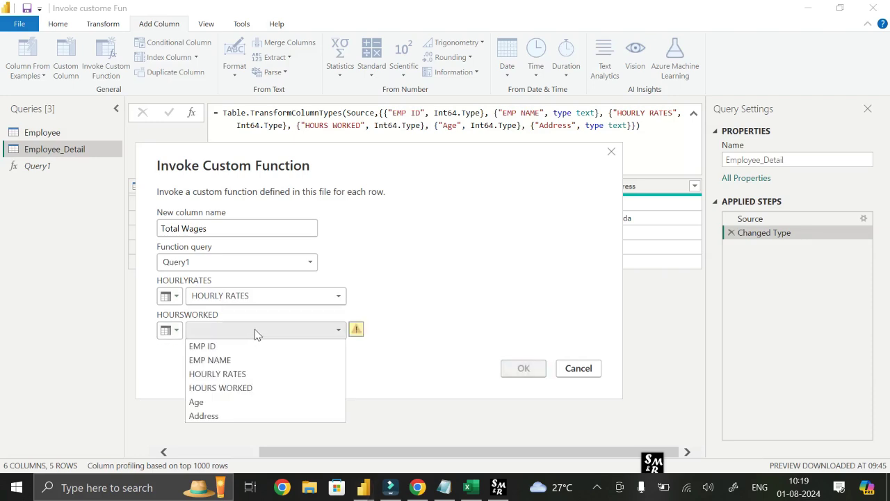
pyautogui.click(242, 391)
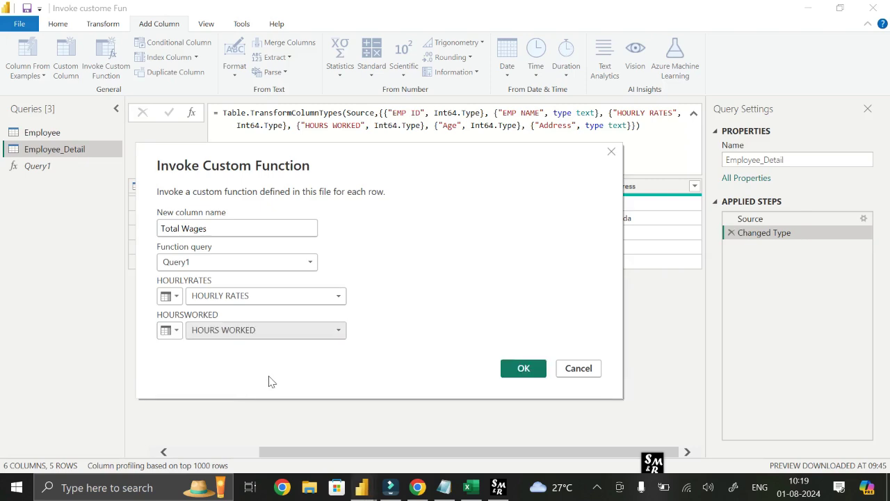
pyautogui.moveTo(341, 175); pyautogui.dragTo(324, 214)
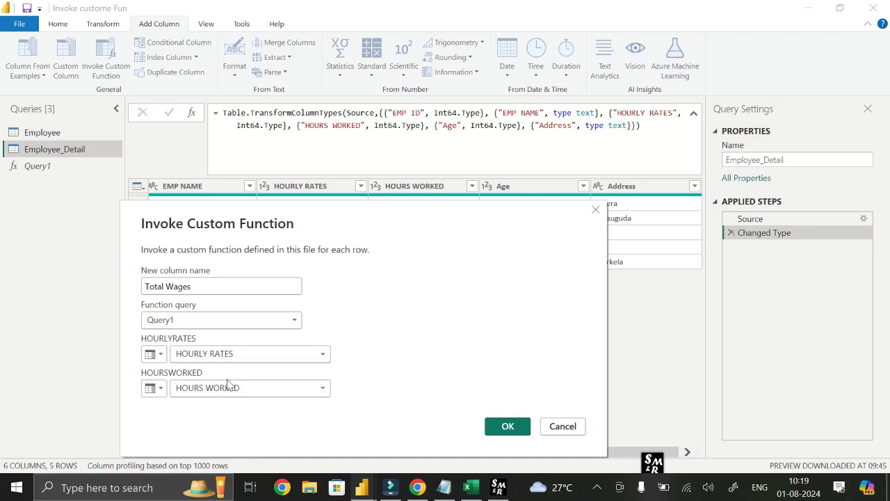
pyautogui.click(507, 426)
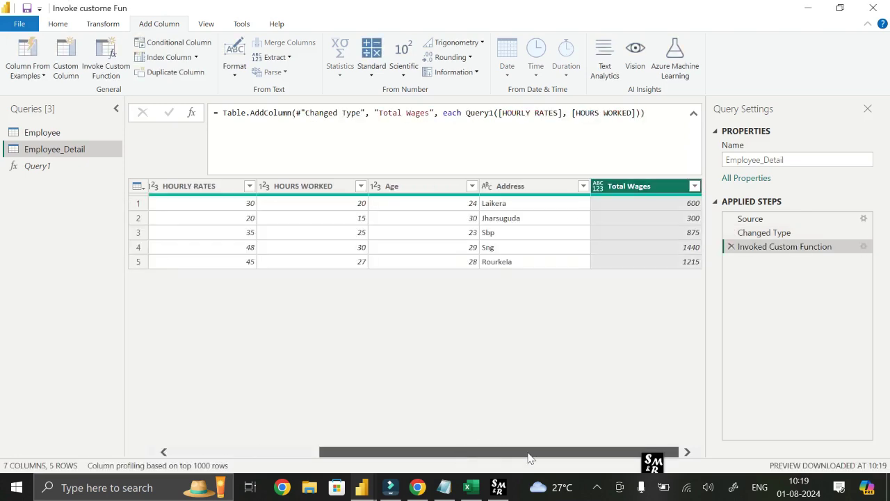